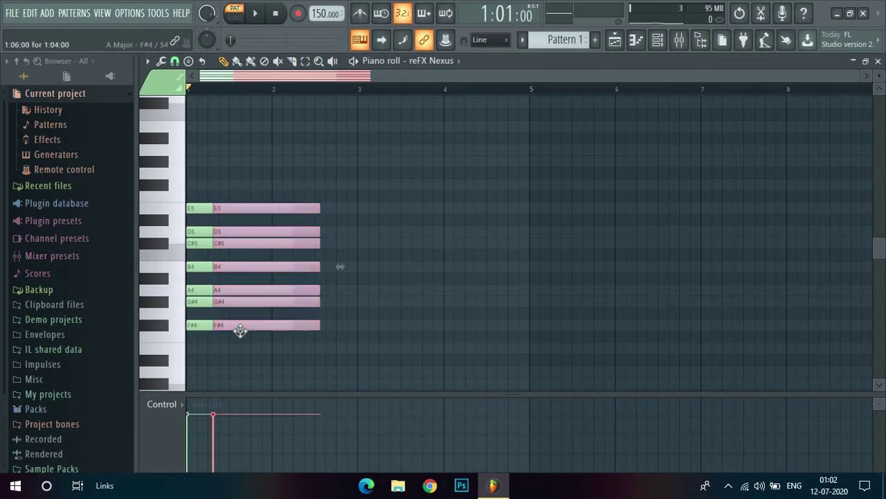
Copy the stack of scale notes to the neighbouring octaves above and below, covering F#3 up to E7 at the pattern's start
scroll(208, 207, "up", 5)
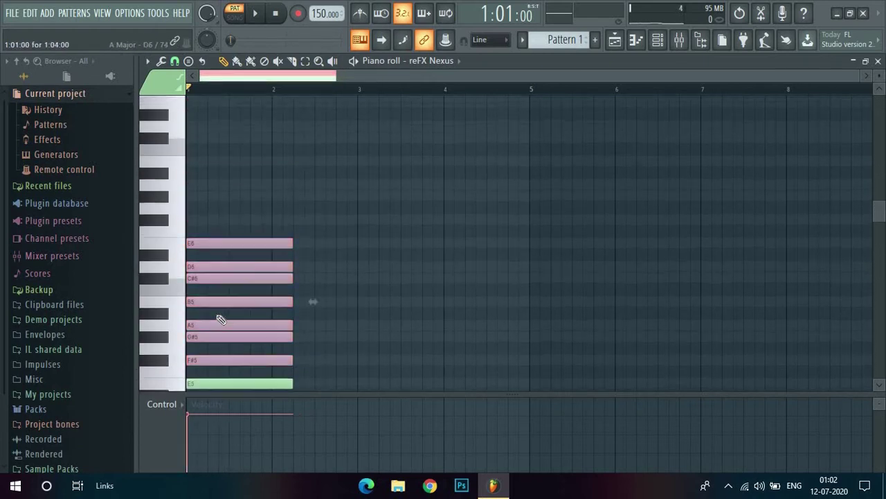
scroll(219, 316, "down", 2)
mouse_move(212, 291)
left_mouse_down()
mouse_move(220, 150)
mouse_move(206, 151)
left_mouse_up()
scroll(220, 184, "up", 4)
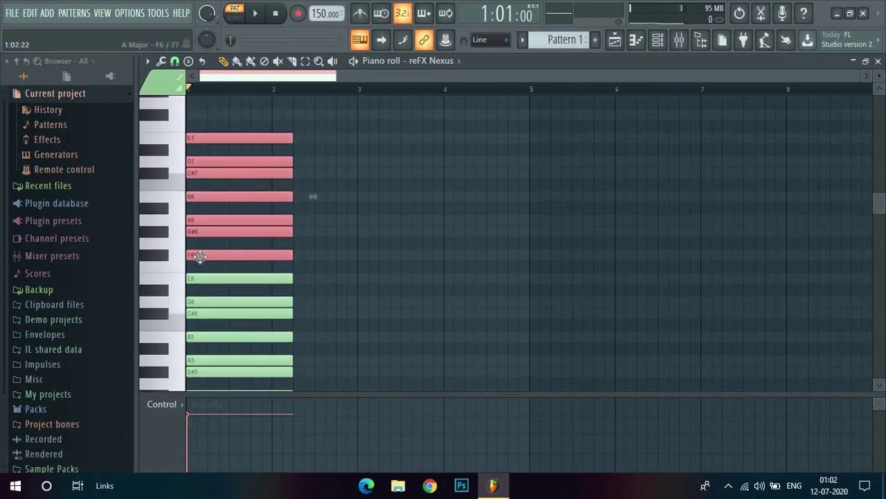
left_click_drag(197, 254, 217, 254)
left_click_drag(232, 135, 212, 305)
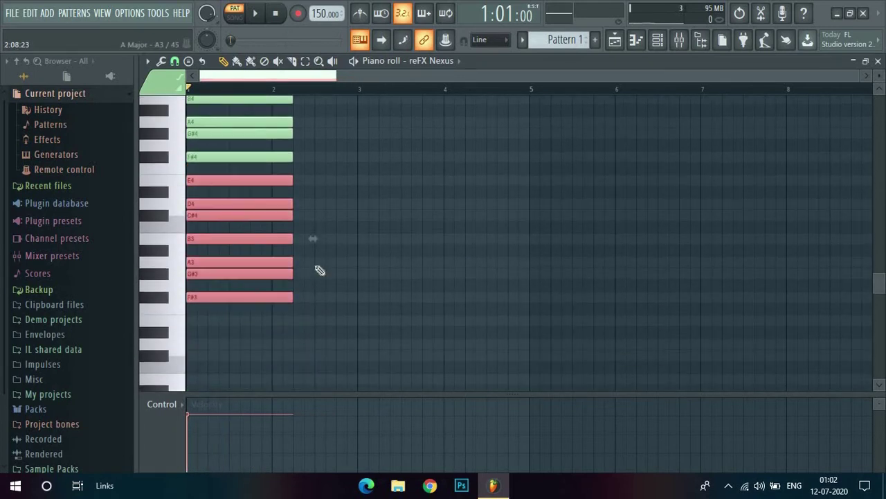
Extend all the scale notes so they span four full bars, and clear the note selection
key("ctrl+a")
left_click_drag(294, 206, 525, 219)
scroll(543, 221, "up", 5)
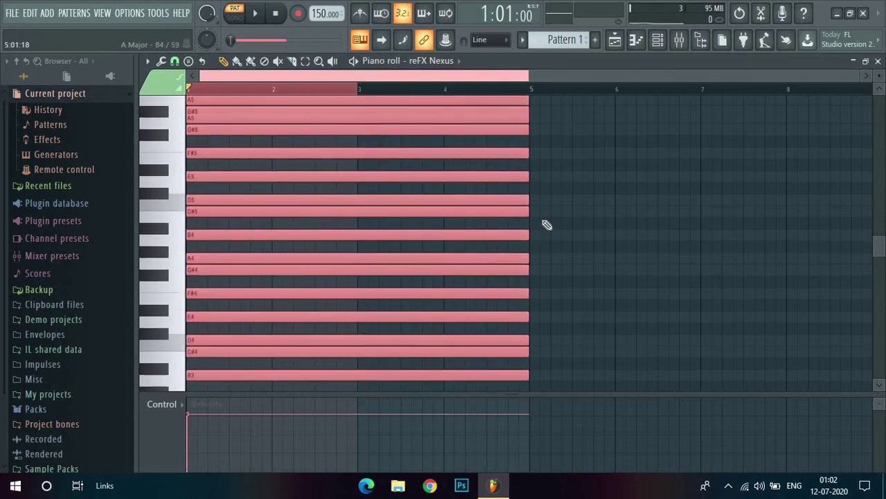
key("ctrl+d")
key("ctrl+a")
key("ctrl+d")
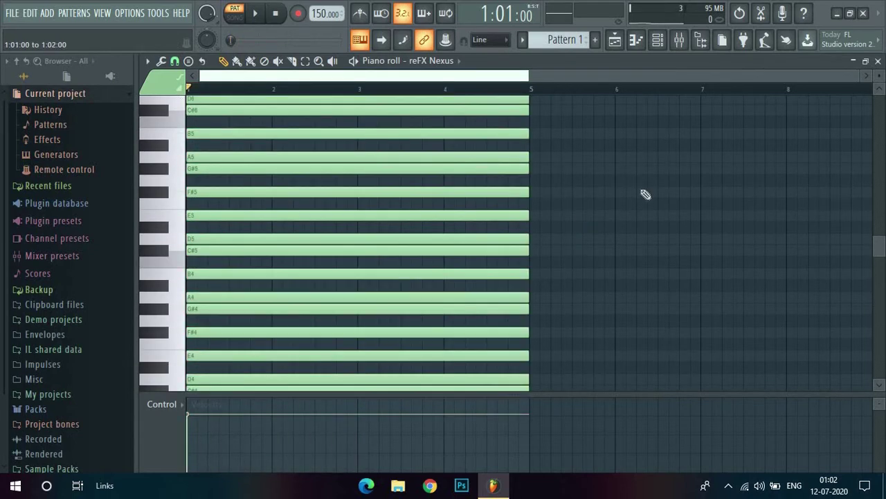
key("ctrl+a")
key("ctrl+d")
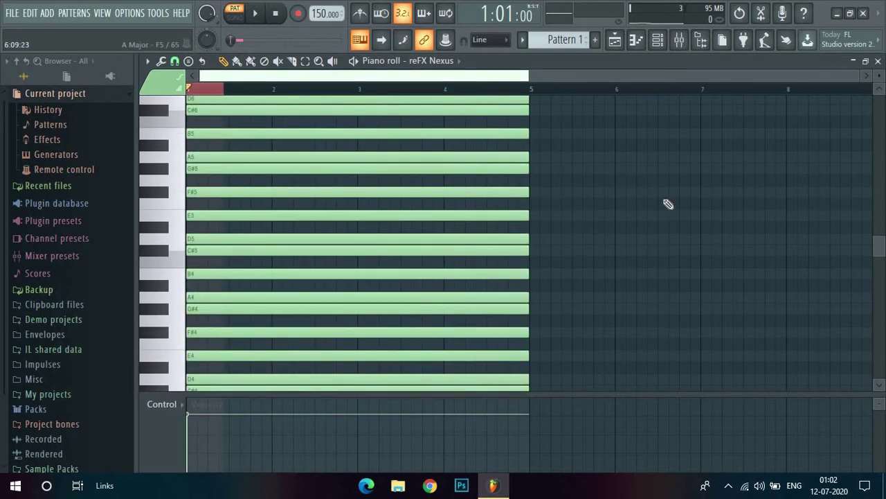
Close the current piano roll and open the one for the reFX Nexus #2 channel
left_click(878, 61)
right_click(354, 307)
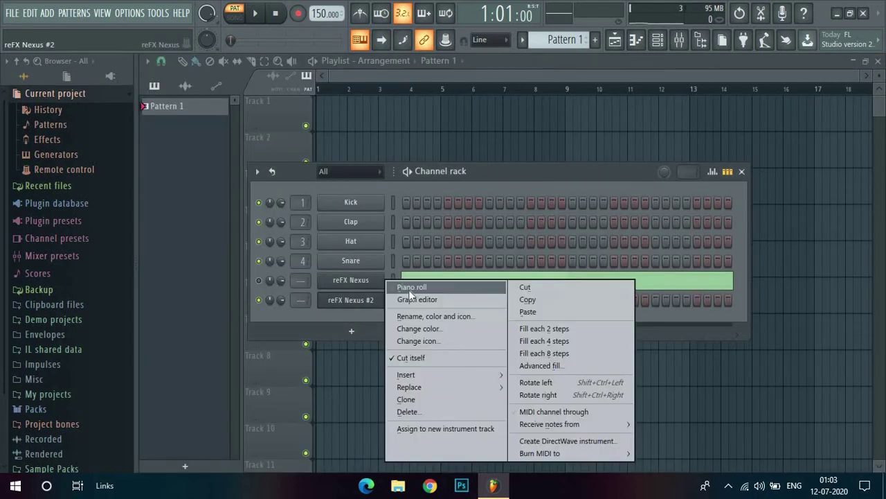
left_click(408, 288)
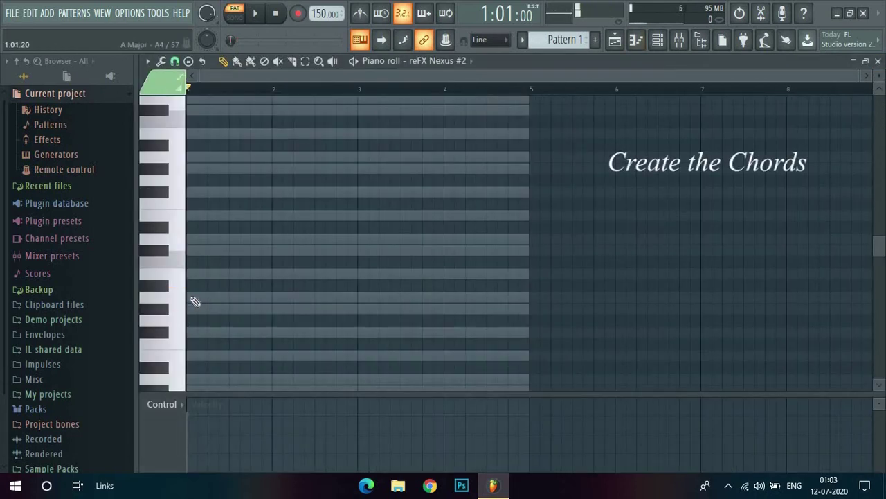
Draw the chord root notes F#5, D5, E5 and C#5 one after another across the four bars on the ghost scale notes
left_click(194, 298)
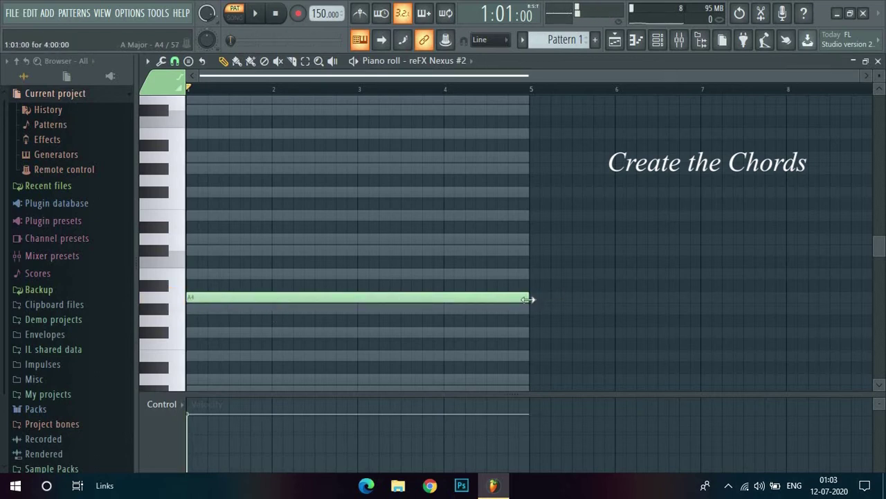
left_click_drag(528, 299, 220, 189)
scroll(225, 235, "up", 2)
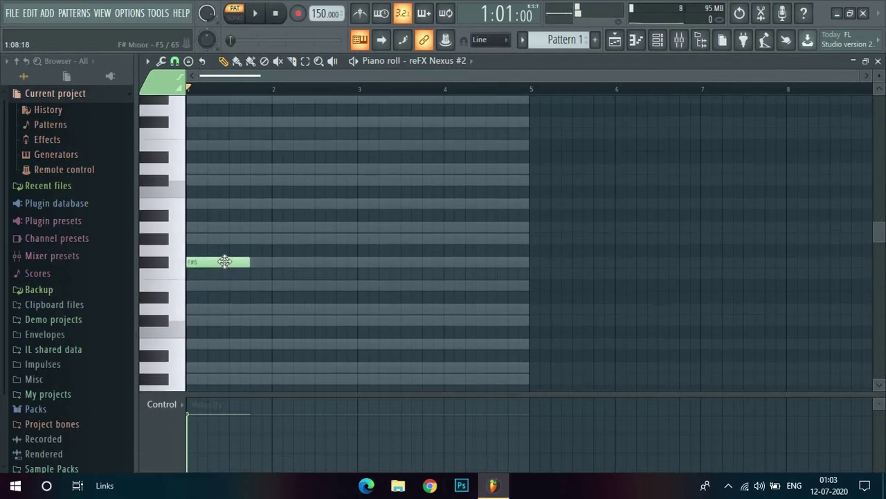
double_click(225, 264)
left_click(527, 152)
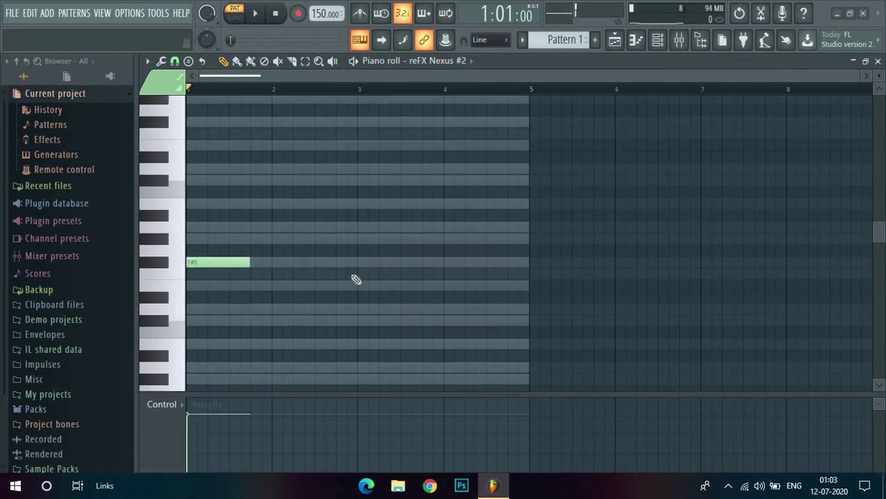
left_click(254, 309)
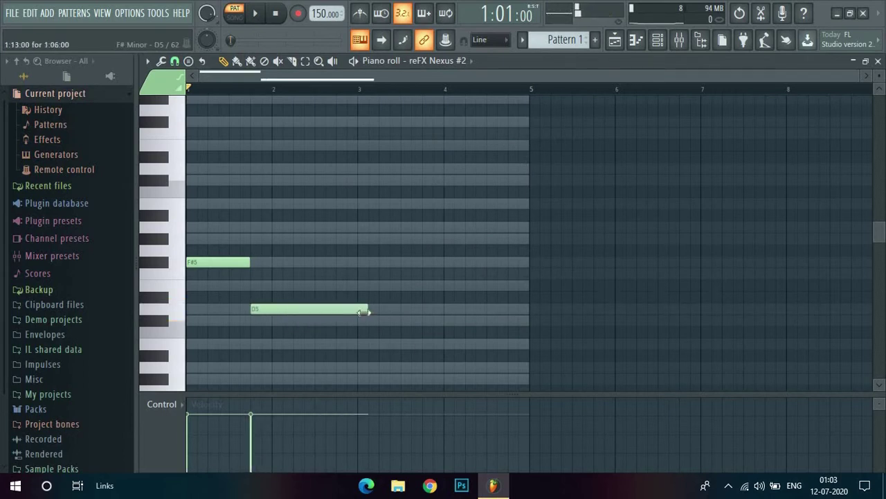
left_click_drag(359, 282, 459, 285)
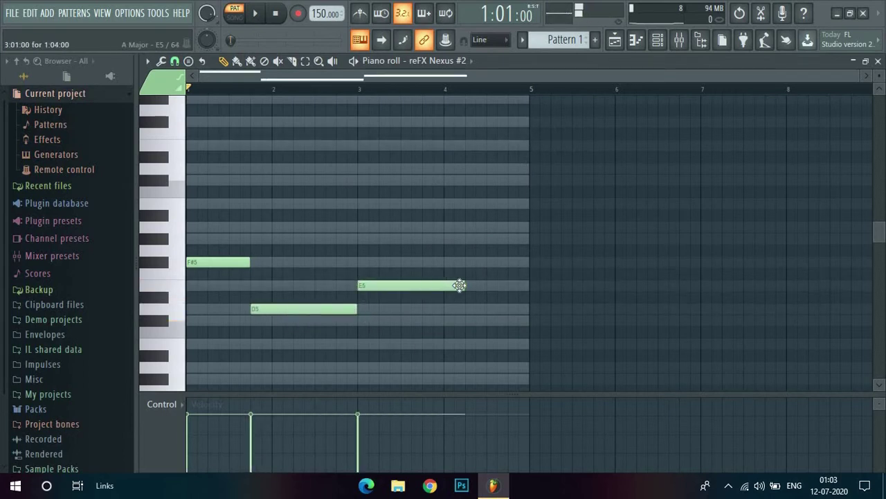
left_click(428, 321)
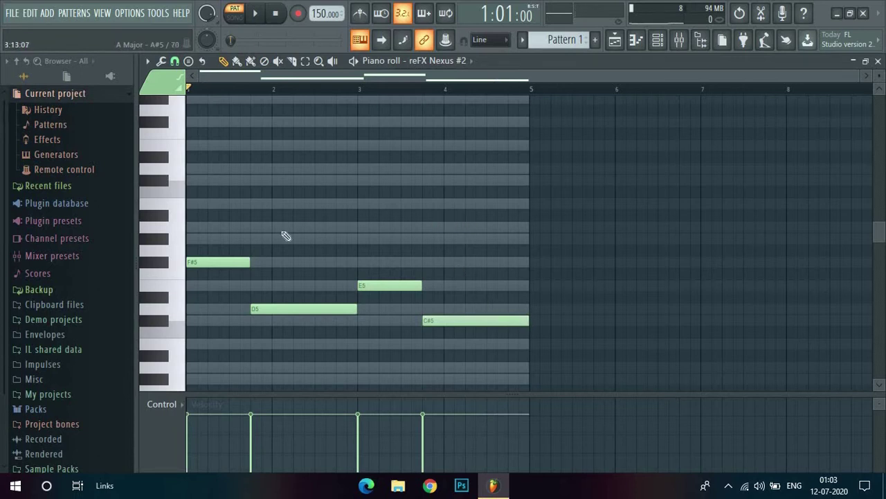
Build the first two chords by adding A5 and C#6 over the F#5 root, and F#5 and A5 over the D5 root
left_click(190, 227)
left_click_drag(291, 227, 248, 228)
scroll(193, 225, "up", 1)
left_click(191, 218)
left_click(255, 297)
left_click_drag(313, 297, 356, 297)
left_click(255, 263)
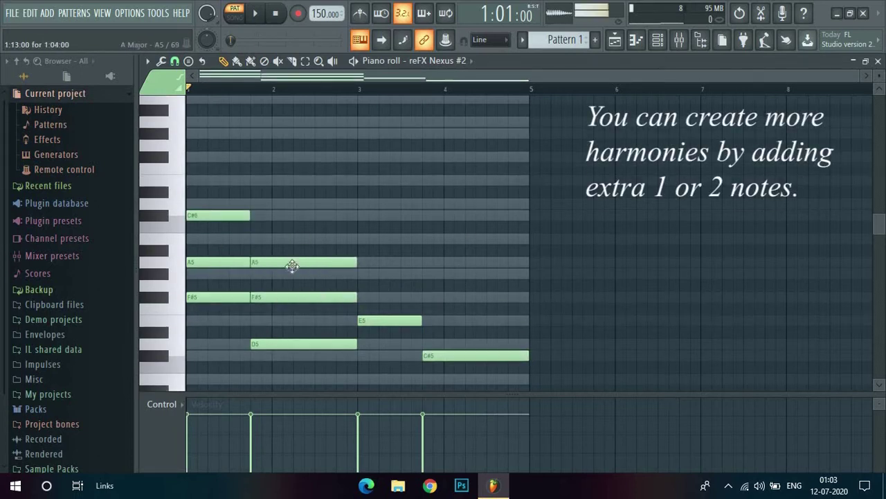
Build the last two chords by adding G#5 and B5 over the E5 root, and E5 and G#5 over the C#5 root
left_click(362, 274)
left_click_drag(462, 274, 421, 274)
left_click(362, 239)
left_click(428, 321)
left_click_drag(485, 321, 527, 321)
left_click(428, 274)
Play back the four-bar chord progression and review its upper and lower notes
key("space")
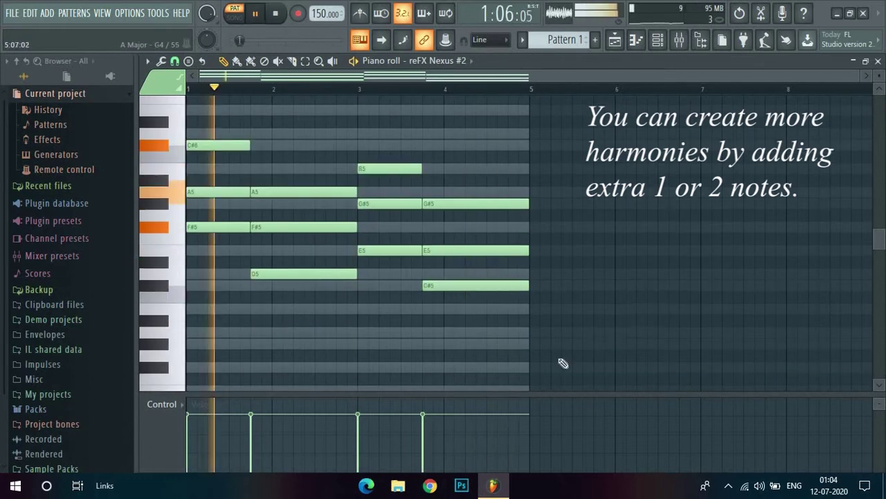
key("space")
scroll(340, 337, "up", 1)
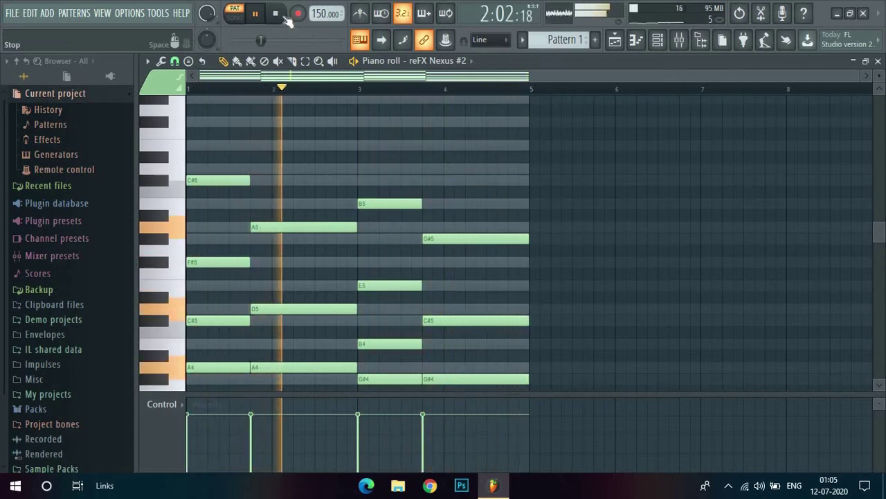
scroll(291, 158, "down", 5)
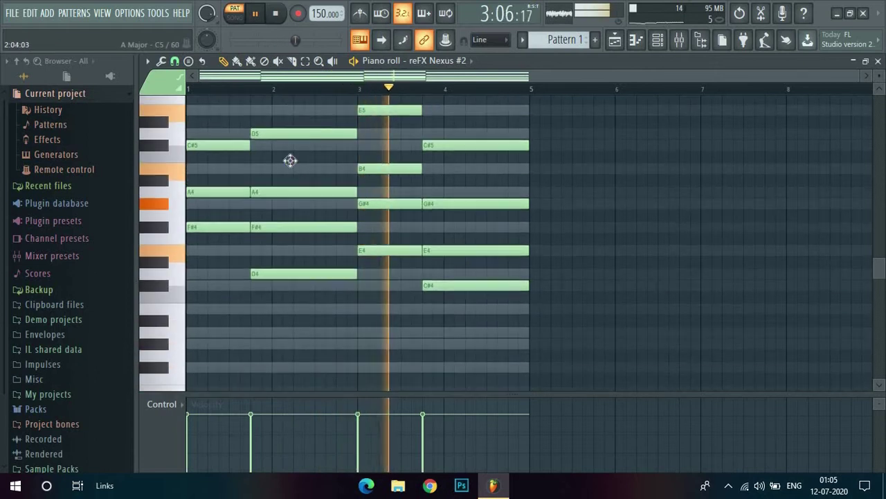
Continue the top melody above the chords with F#6 and A6 in bar 1 and F#6 in bar 2
scroll(290, 170, "up", 6)
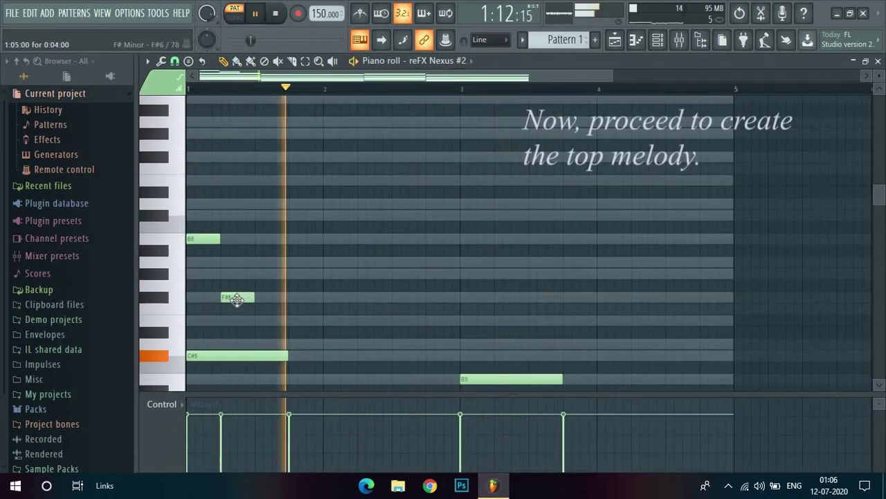
left_click_drag(237, 296, 272, 297)
left_click(305, 262)
key("space")
left_click_drag(374, 273, 374, 297)
Finish the bar 2 melody with two E7 notes followed by a short B6, auditioning the line while placing them
left_click(399, 215)
key("space")
key("space")
left_click_drag(400, 216, 396, 180)
key("space")
key("space")
scroll(415, 221, "up", 2)
left_click(423, 250)
key("space")
left_click(450, 238)
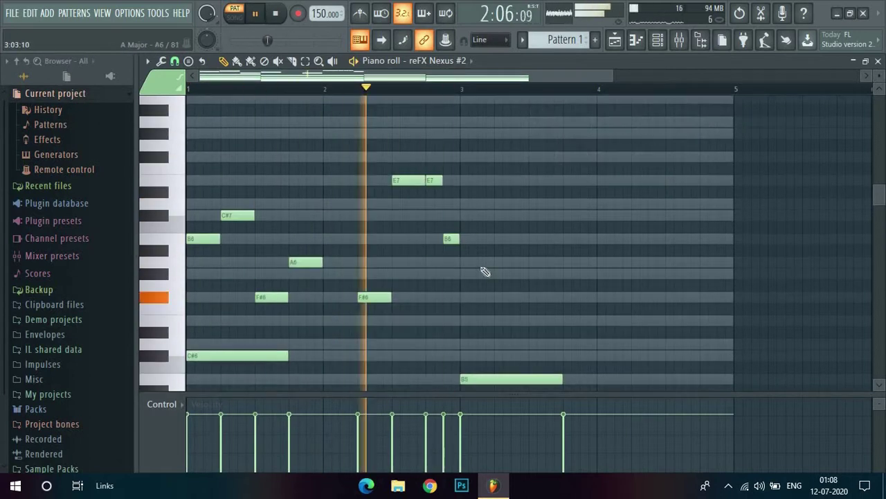
Add the bar 3 melody notes A6, two E7s and a B6, and continue the line into bar 4 starting with A6
left_click(511, 298)
left_click(545, 180)
left_click(571, 180)
left_click(587, 238)
scroll(621, 295, "right", 2)
left_click(540, 273)
left_click_drag(540, 274, 540, 262)
left_click(583, 273)
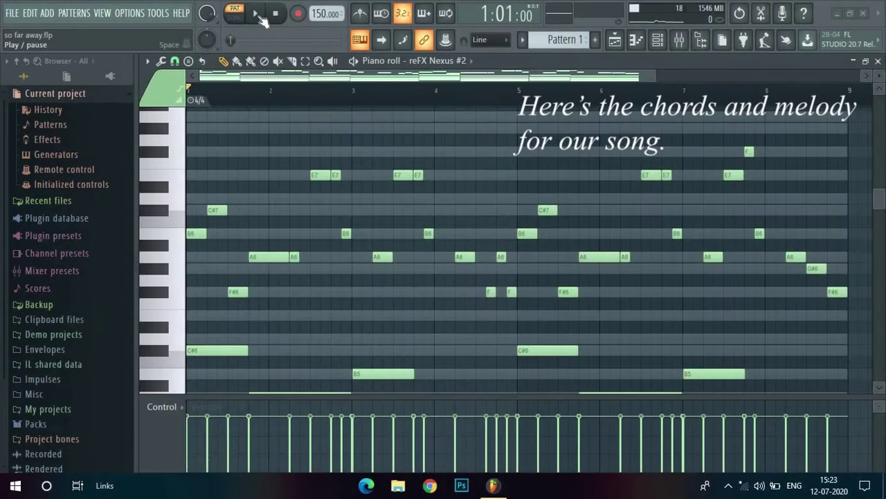
Play back the complete eight-bar chords and melody
left_click(258, 14)
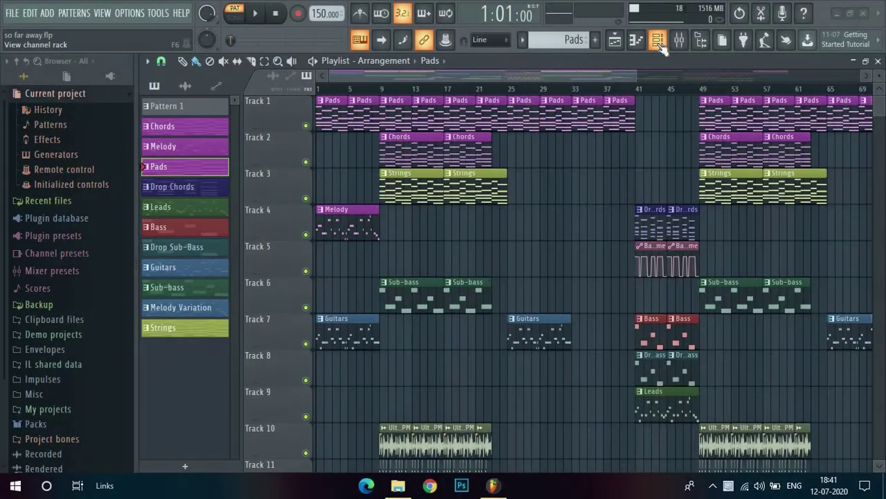
Open the FL Keys channel's piano roll for the Pads pattern from the channel rack
left_click(659, 41)
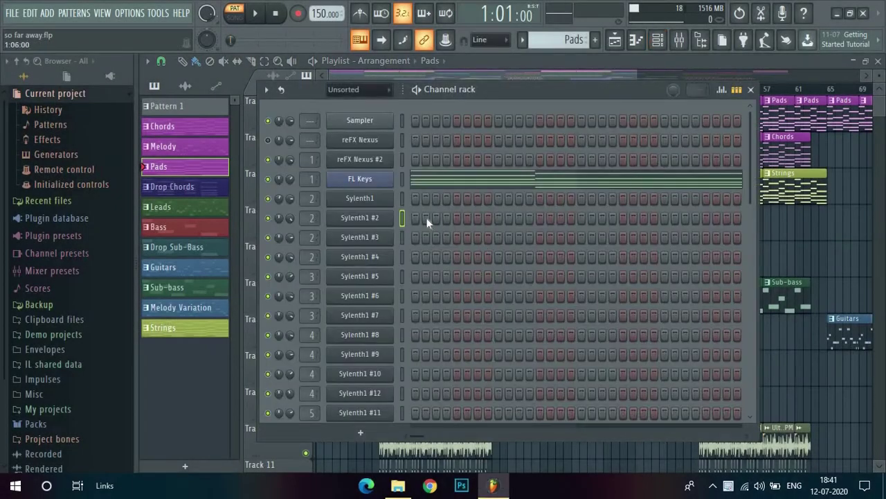
scroll(365, 185, "down", 5)
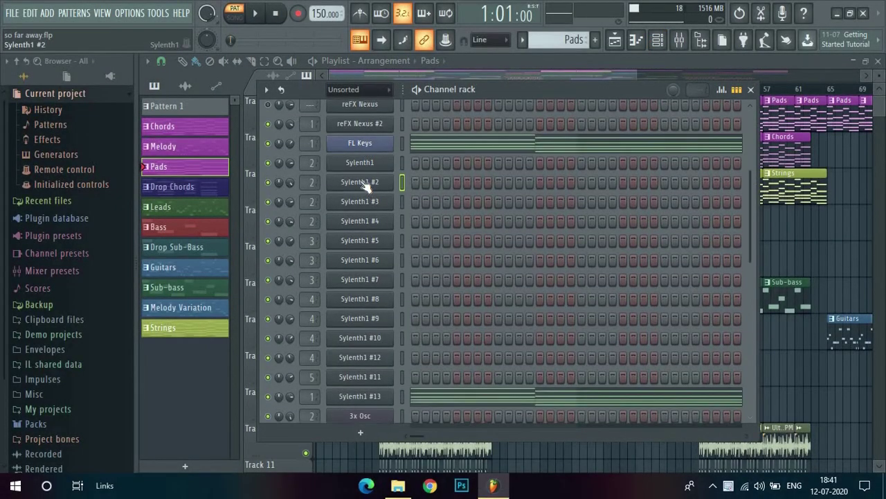
scroll(360, 185, "up", 5)
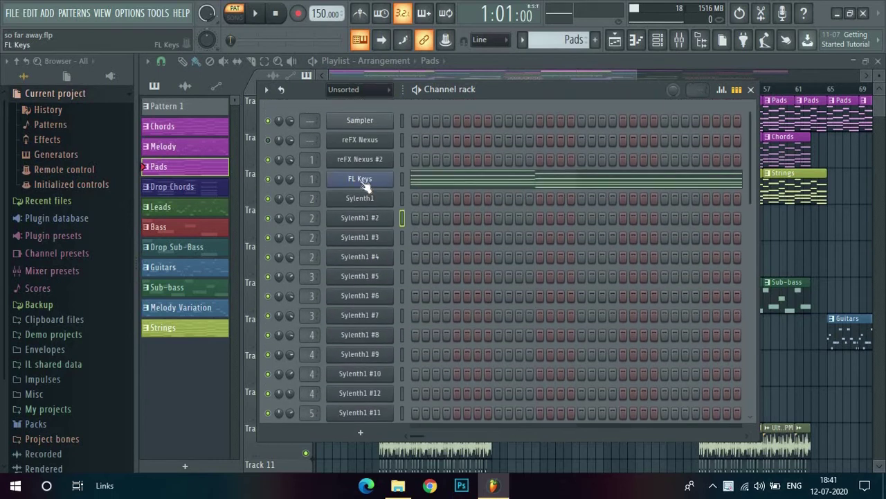
right_click(389, 178)
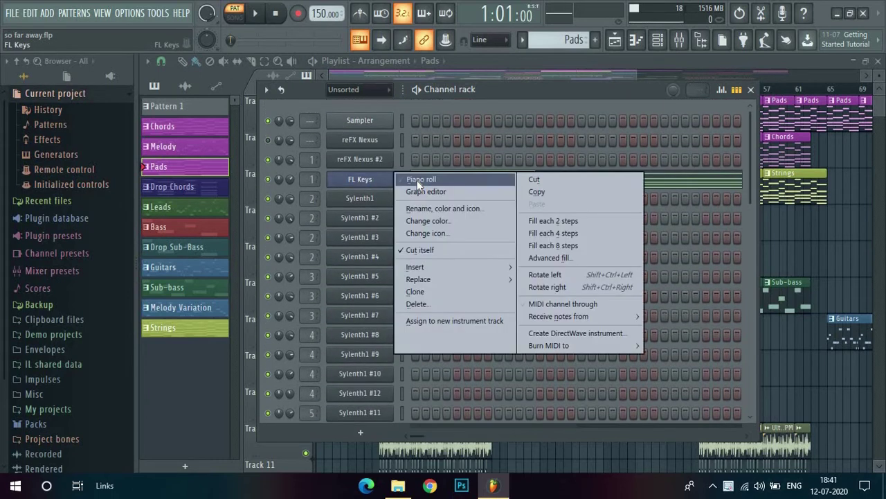
left_click(404, 182)
Play through the Pads chords in FL Keys, stop playback, and close the piano roll and channel rack
scroll(392, 193, "down", 5)
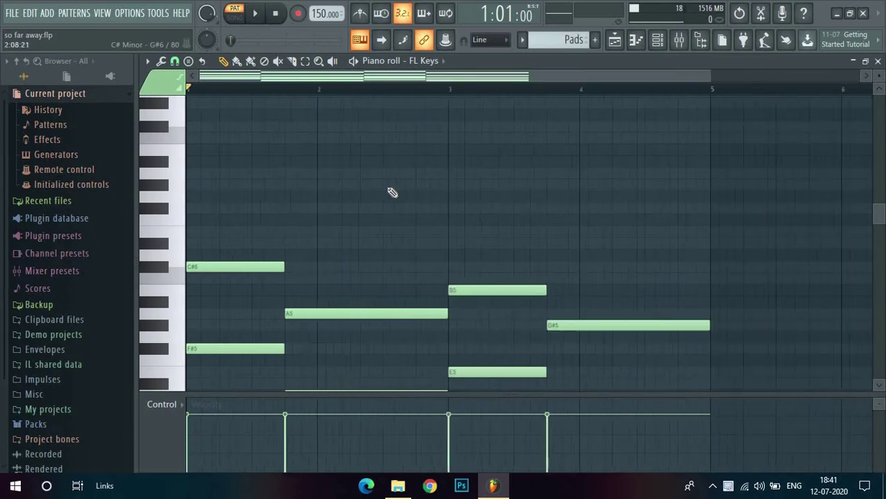
scroll(342, 191, "down", 3)
key("space")
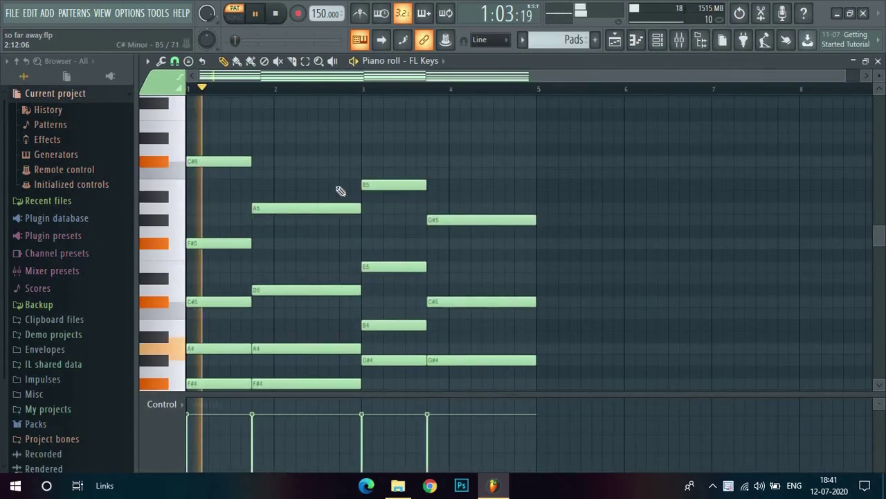
scroll(340, 191, "down", 3)
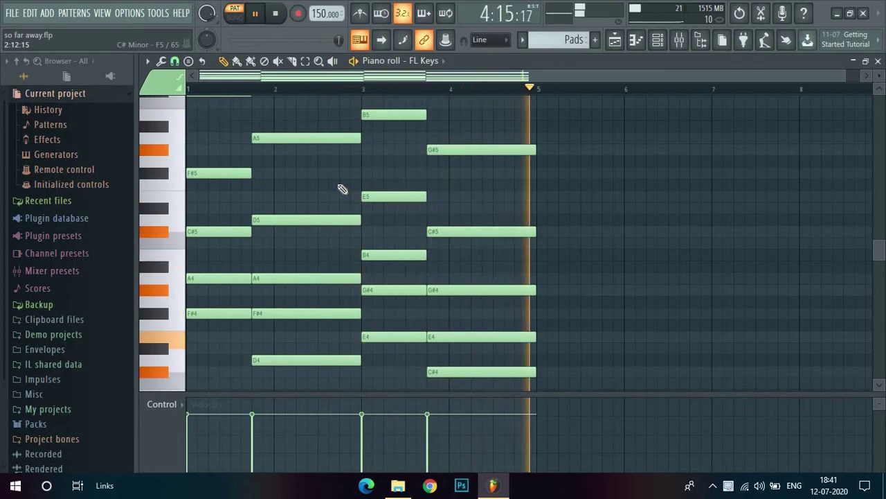
key("space")
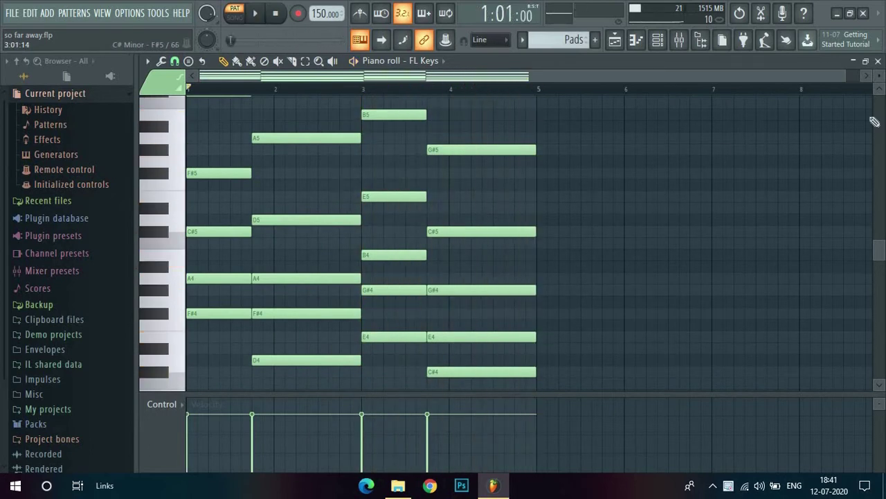
left_click(878, 60)
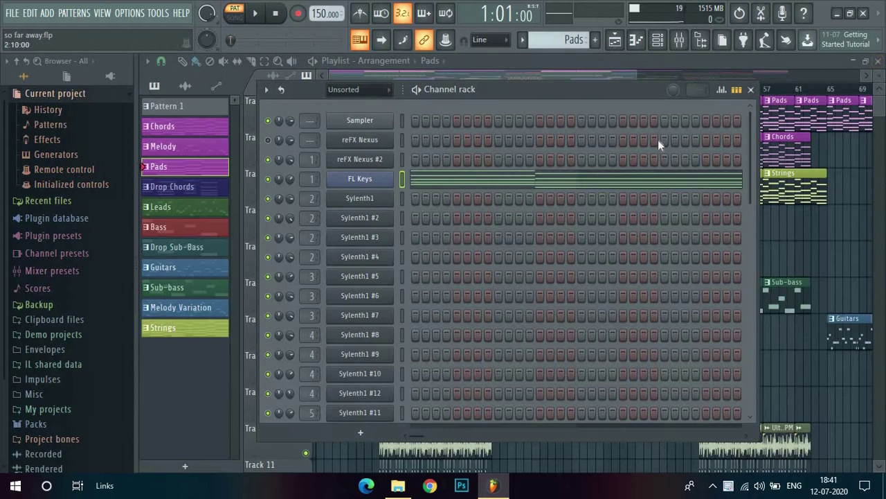
left_click(751, 91)
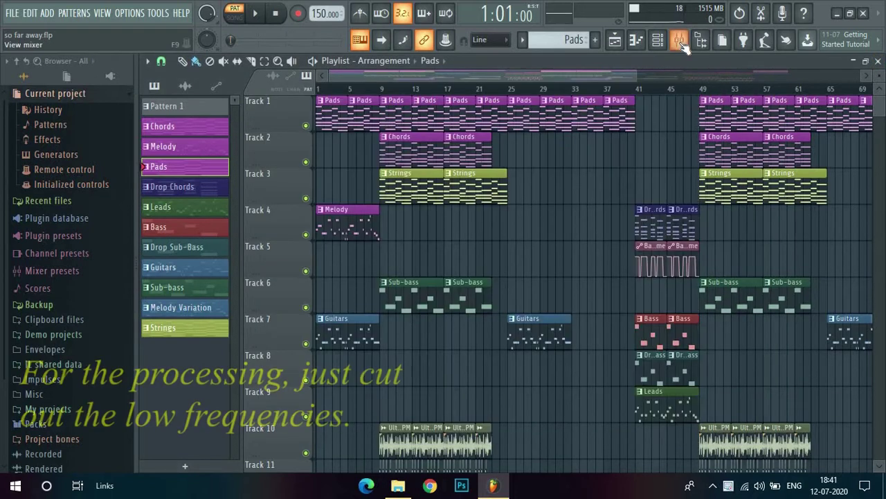
Open the Fruity parametric EQ 2 on the Pads mixer track to examine its low-frequency cut
left_click(679, 40)
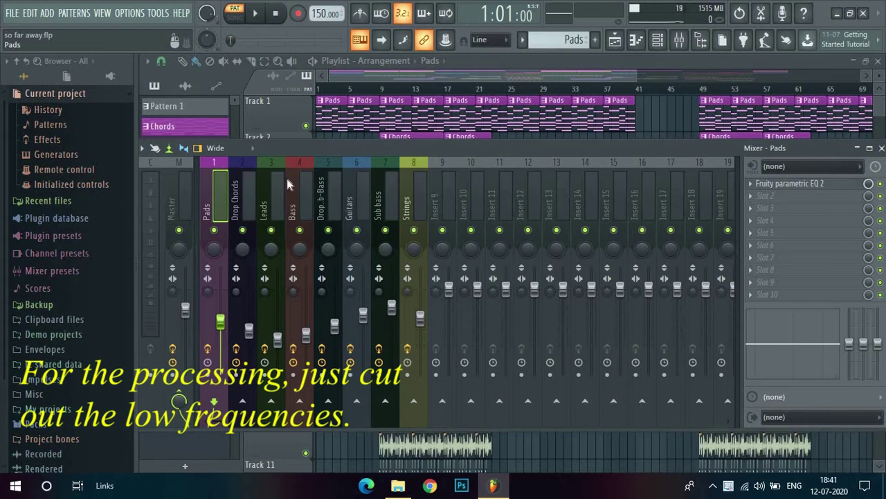
left_click(796, 184)
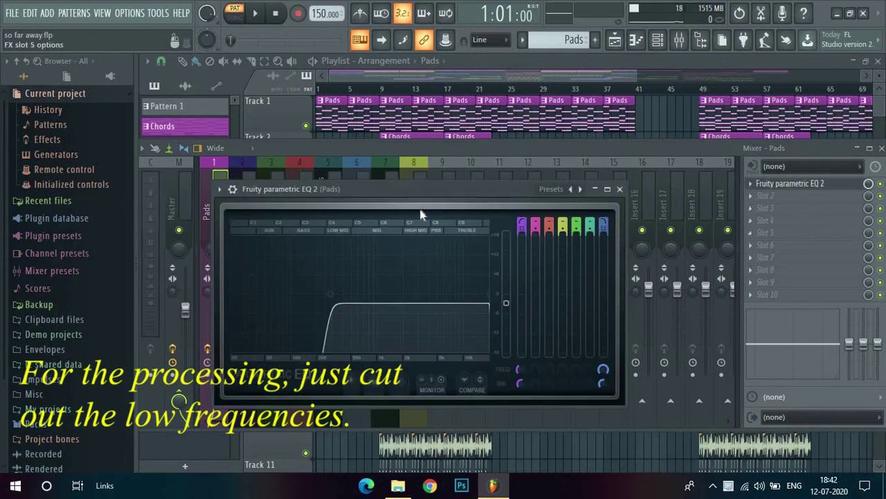
left_click_drag(422, 186, 421, 164)
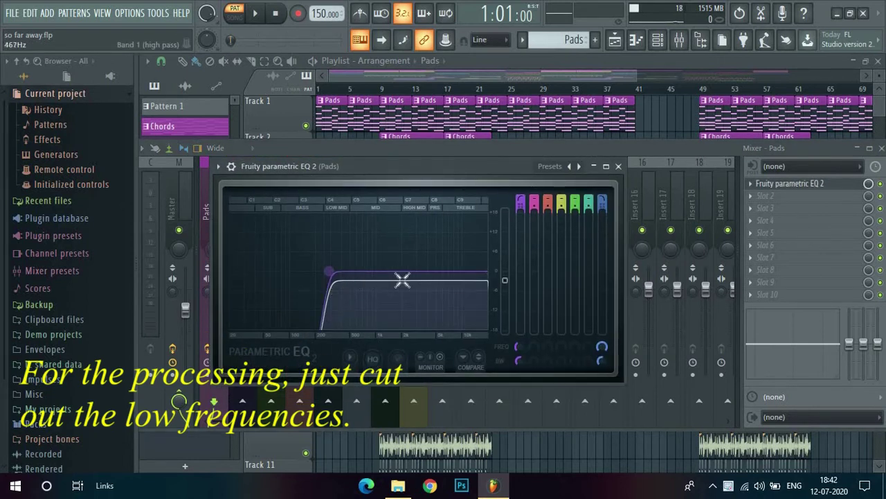
Close the Pads track's Fruity parametric EQ 2 and the mixer
left_click(618, 167)
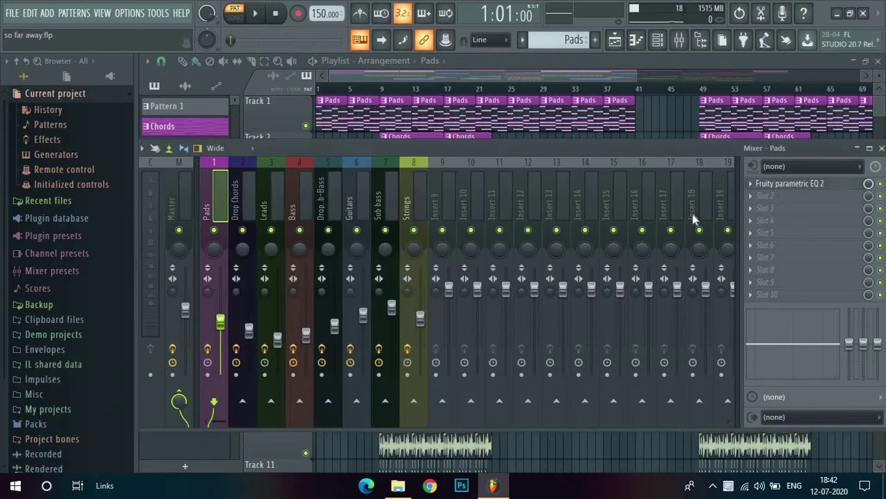
left_click(881, 148)
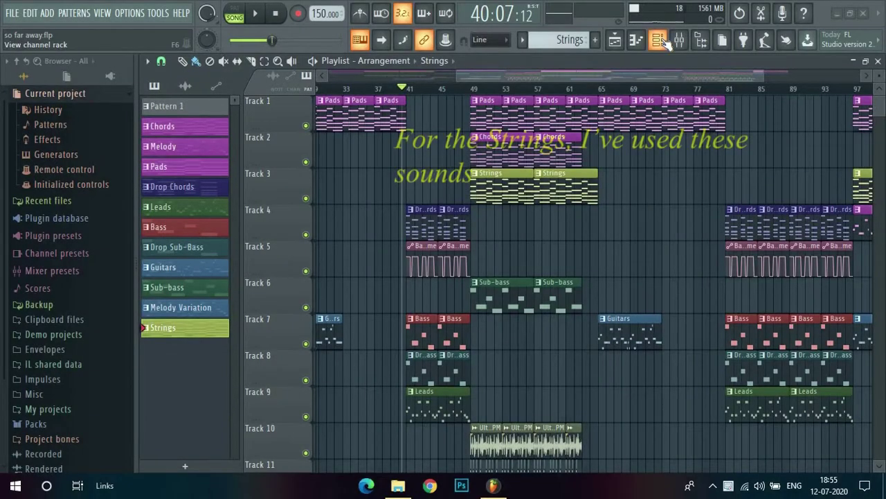
Play the Strings pattern from the channel rack and inspect the sounds loaded in LABS #2 and LABS #3
left_click(661, 40)
scroll(477, 216, "down", 6)
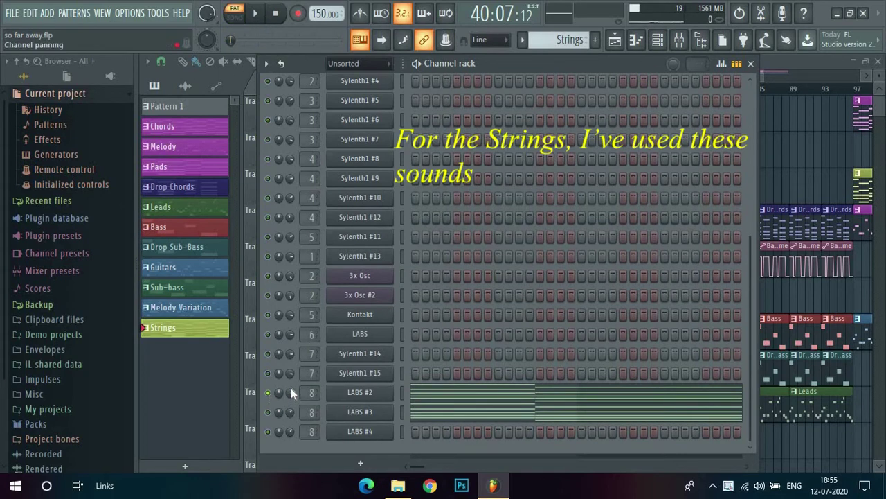
key("space")
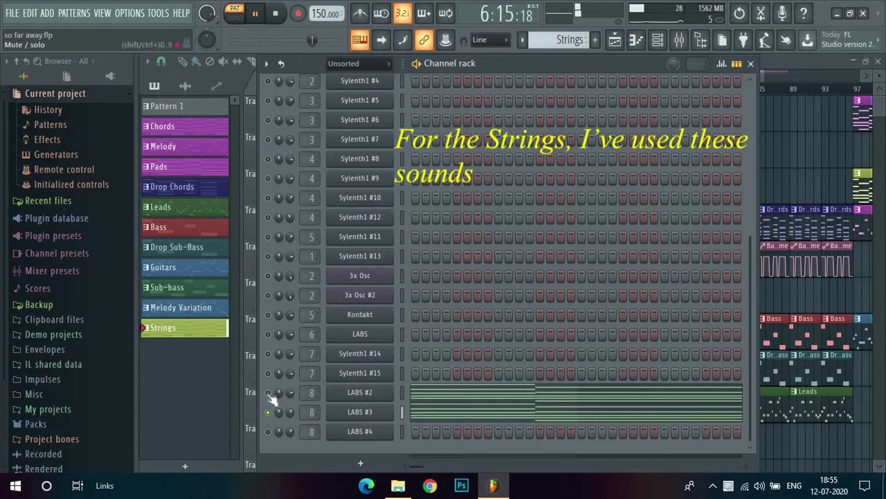
left_click(358, 392)
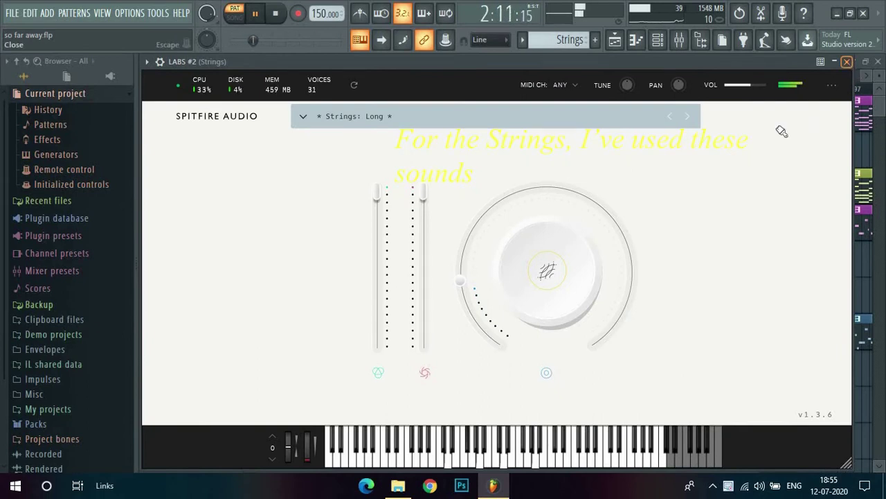
key("Escape")
left_click(370, 413)
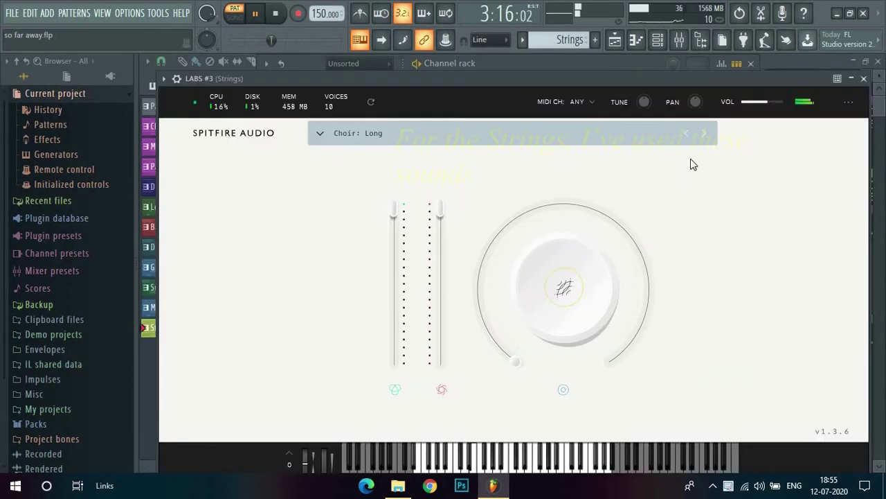
left_click(864, 79)
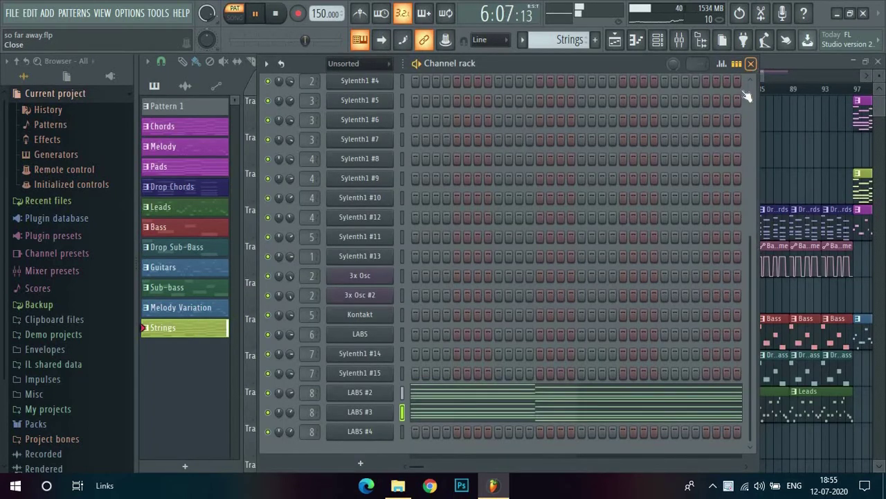
Replace the channel rack with the mixer, examine the Strings track's Fruity parametric EQ 2 curve, and close both windows
left_click(751, 63)
key("F9")
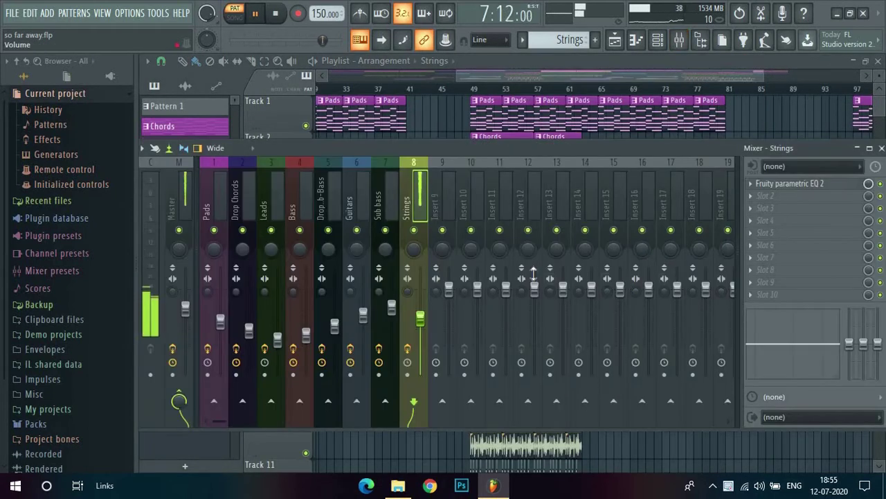
left_click(789, 185)
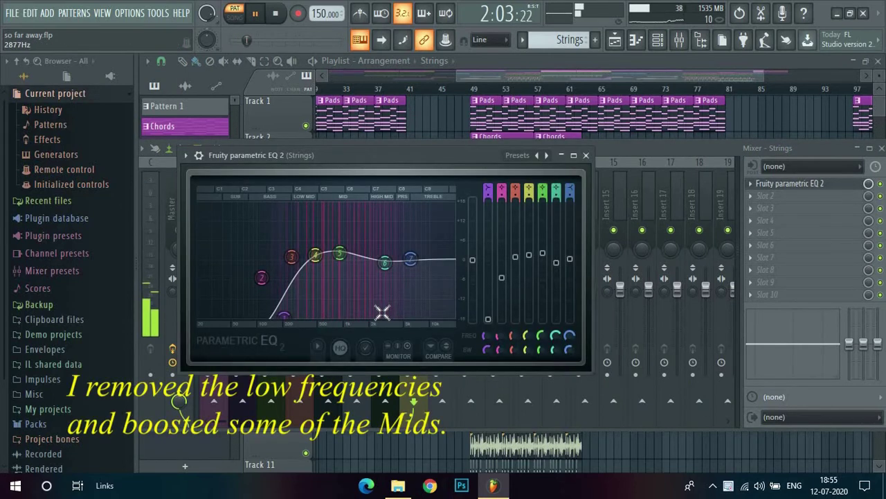
left_click(585, 155)
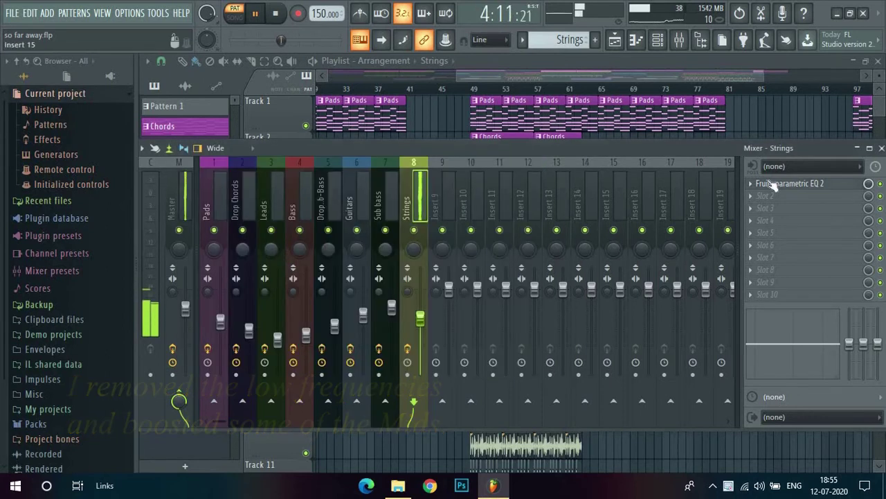
left_click(881, 148)
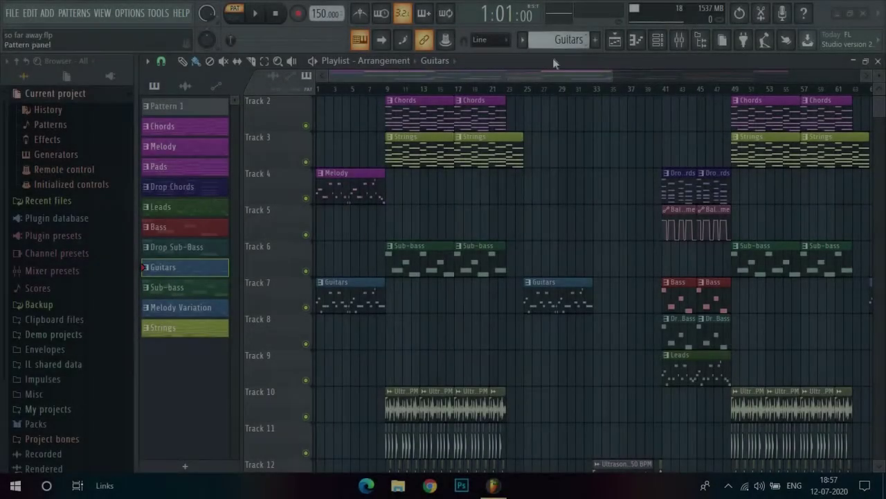
Inspect the LABS instrument used by the Guitars pattern from the channel rack, and close its plugin window
left_click(658, 42)
scroll(433, 277, "up", 4)
scroll(434, 279, "down", 4)
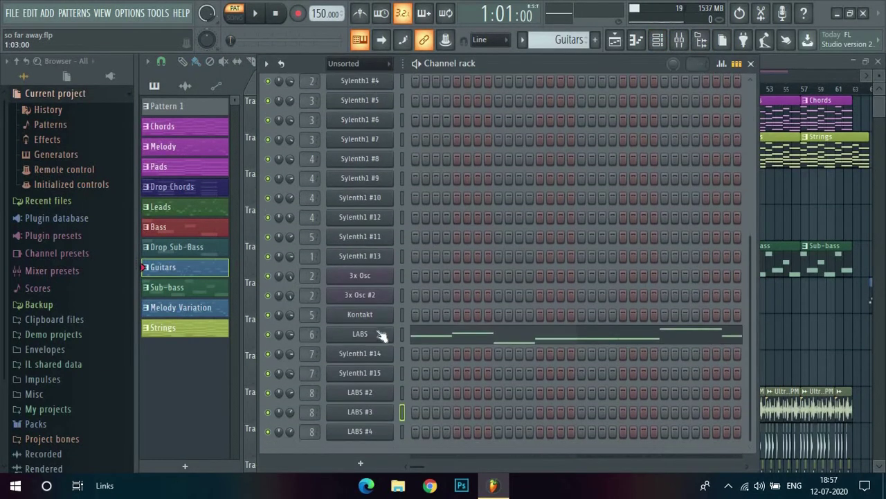
left_click(381, 339)
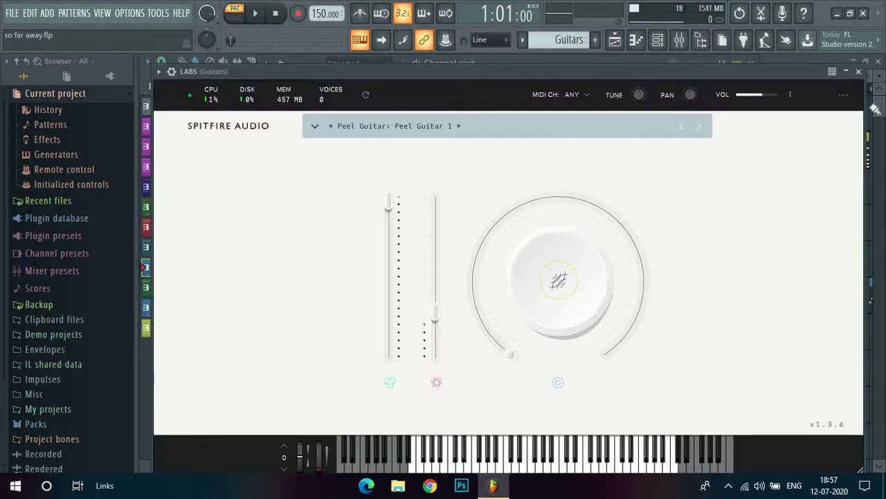
left_click(860, 72)
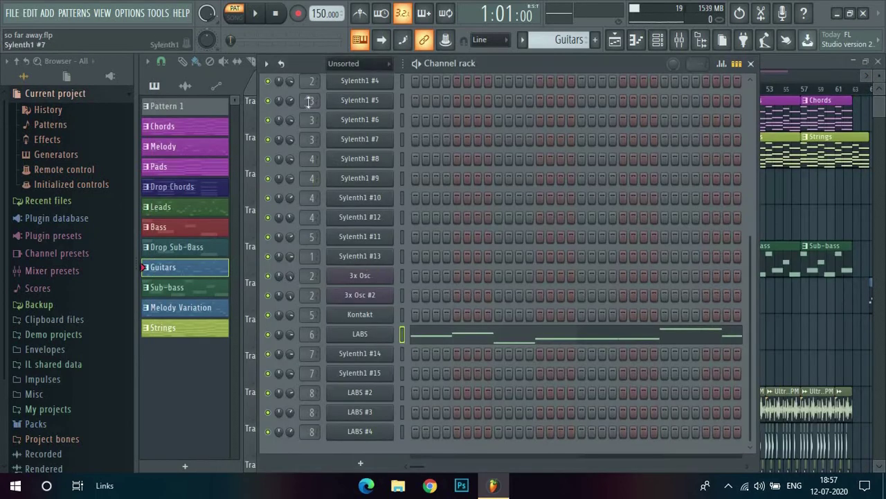
Open the LABS channel's piano roll, play through the Guitars melody, and close the piano roll
right_click(357, 335)
left_click(424, 288)
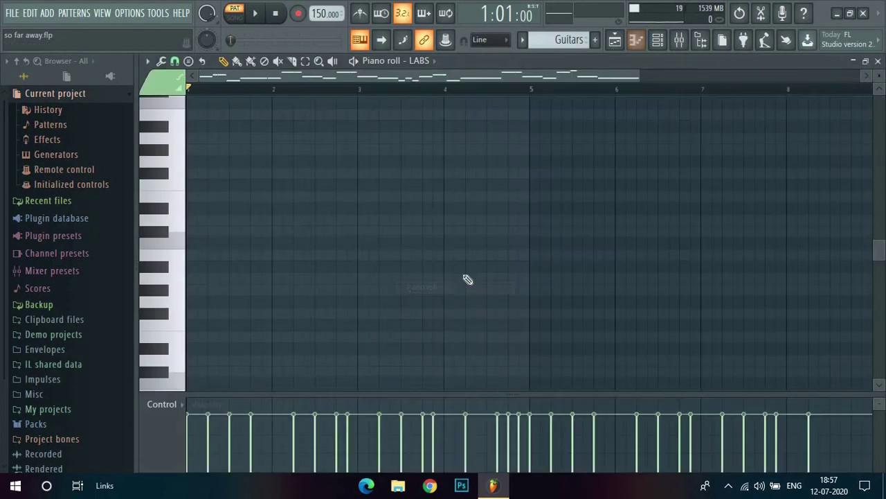
key("space")
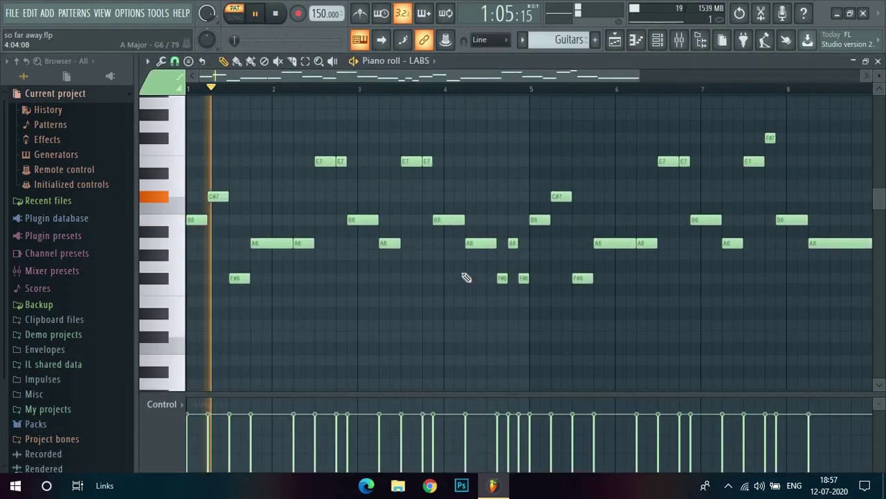
scroll(466, 278, "down", 2)
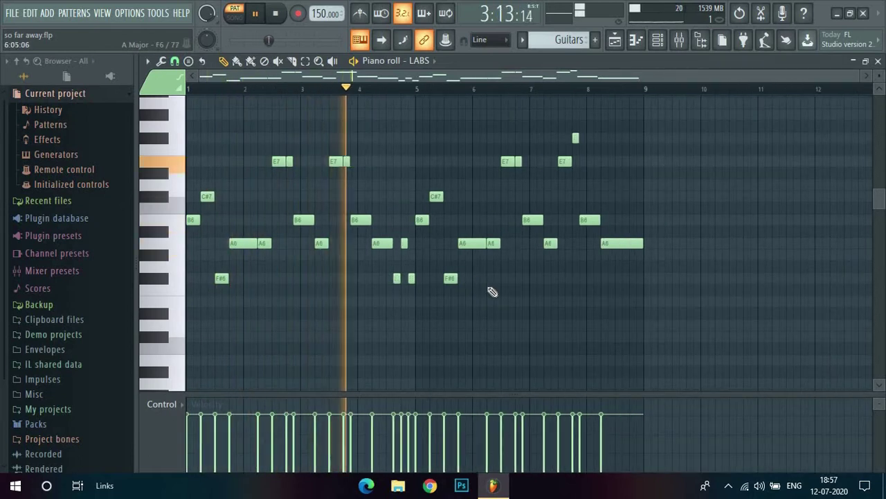
left_click(878, 63)
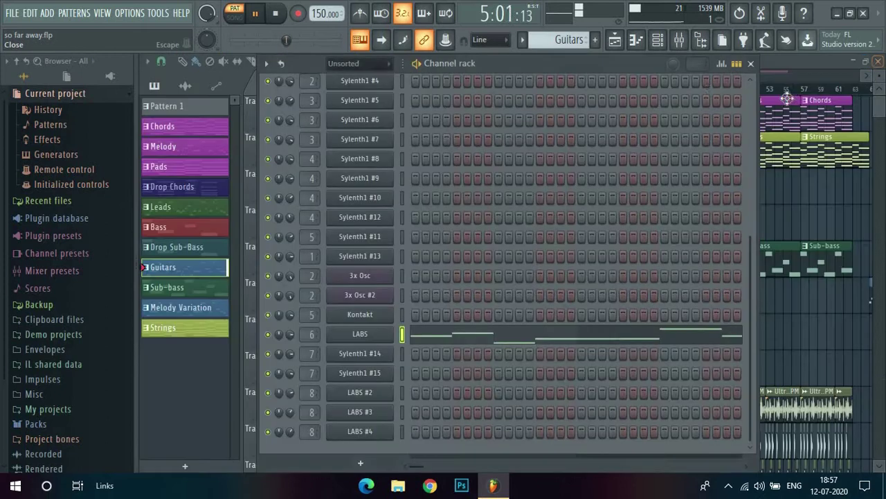
Examine the Fruity parametric EQ 2 and OTT_x64 on the Guitars mixer track, and close the mixer and channel rack
left_click(679, 40)
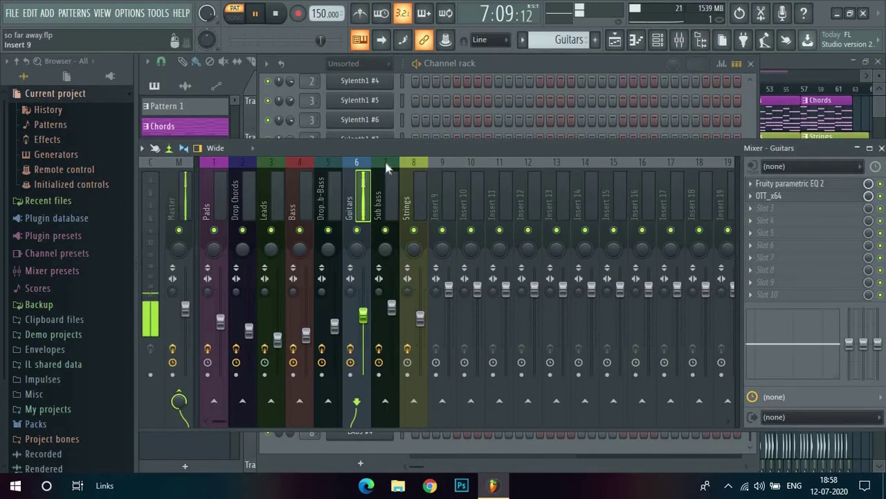
left_click(782, 186)
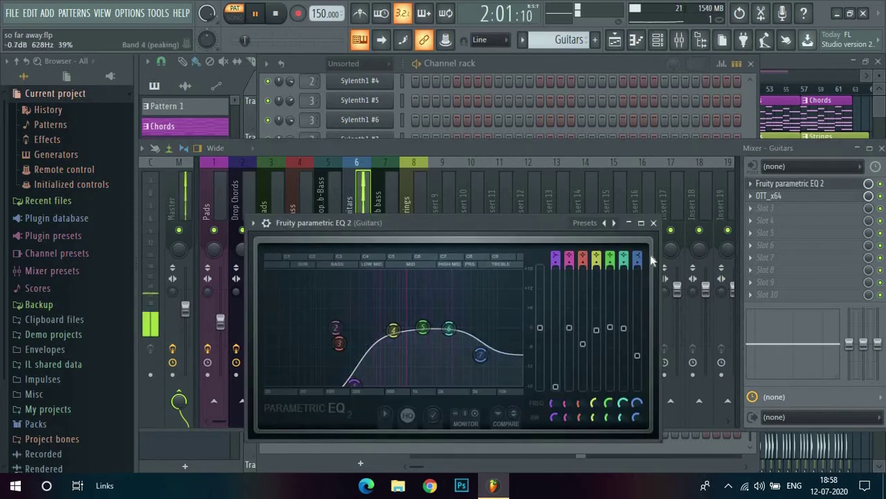
left_click(789, 184)
left_click(770, 195)
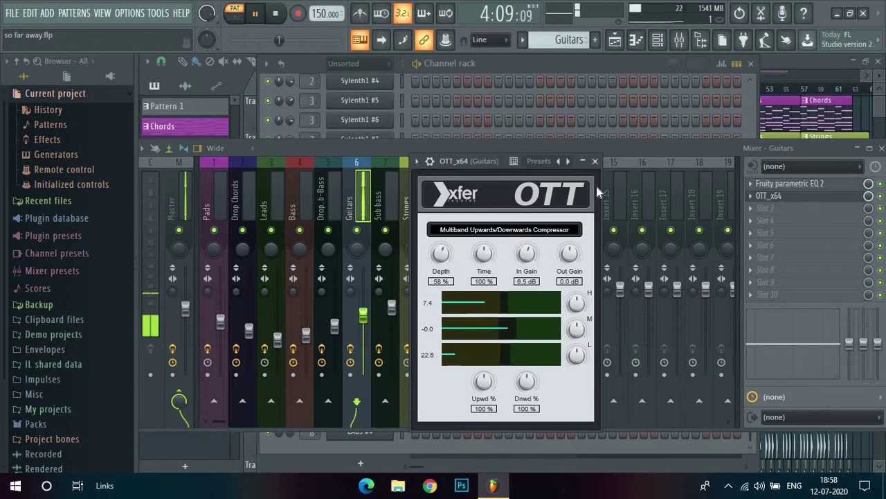
left_click(595, 161)
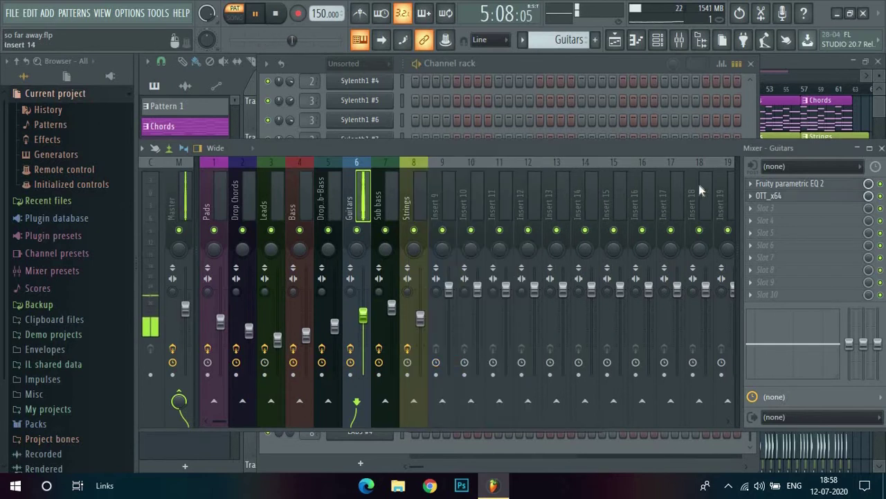
left_click(881, 148)
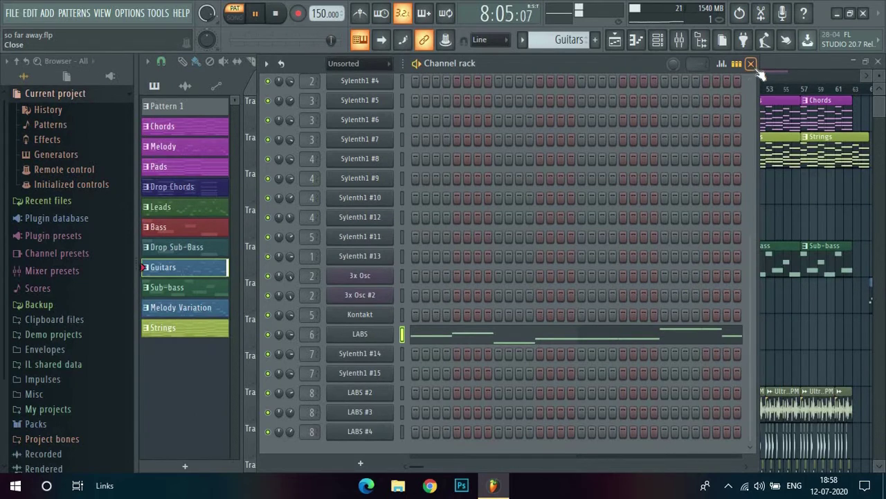
left_click(752, 65)
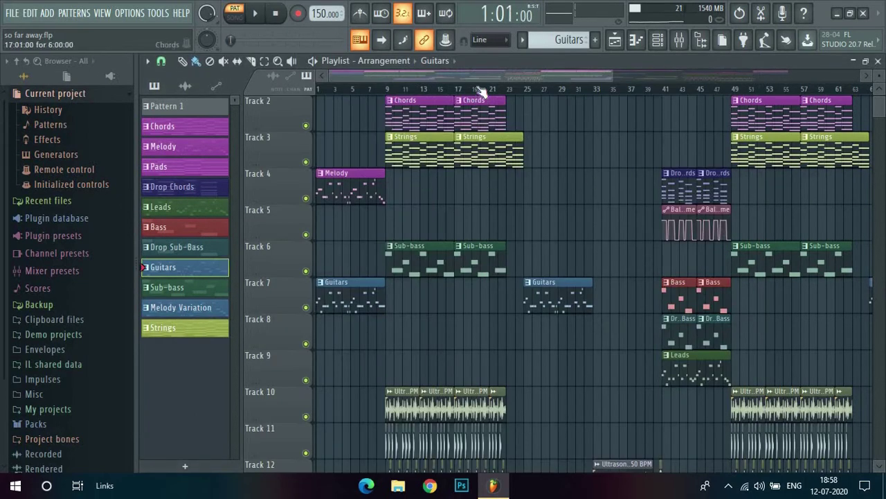
Select the Sub-bass pattern, play it from the channel rack, and inspect the Sylenth1 #14 and Sylenth1 #15 patches
scroll(400, 257, "down", 1)
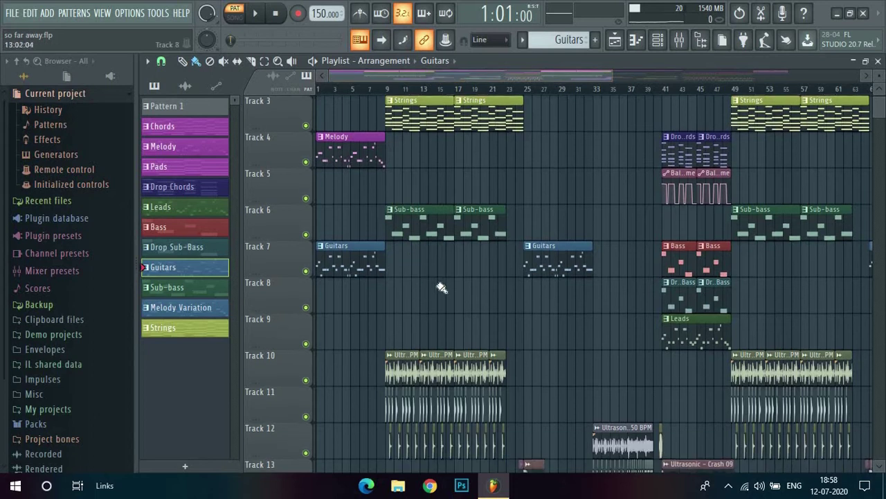
scroll(556, 45, "down", 1)
scroll(557, 45, "up", 1)
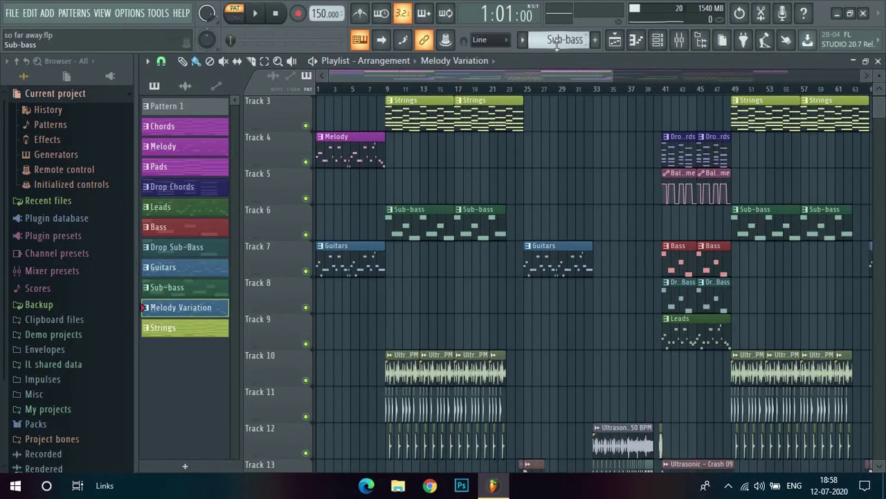
left_click(657, 44)
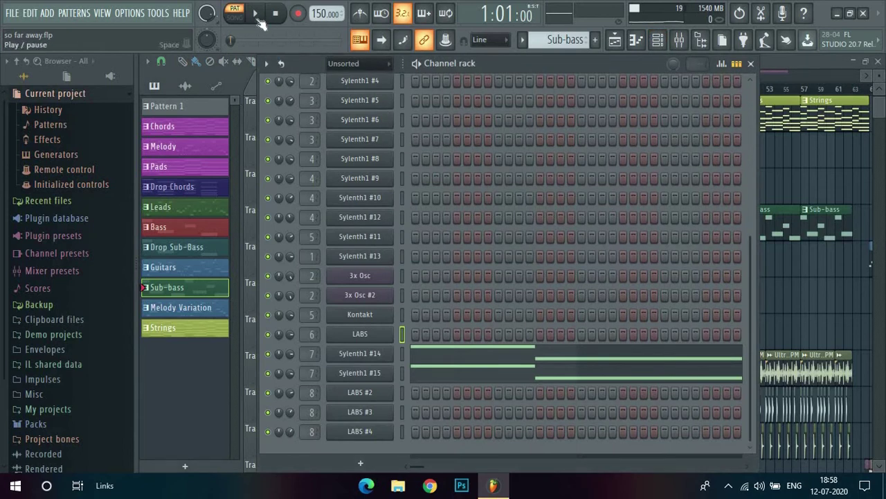
left_click(361, 354)
left_click_drag(546, 110, 547, 80)
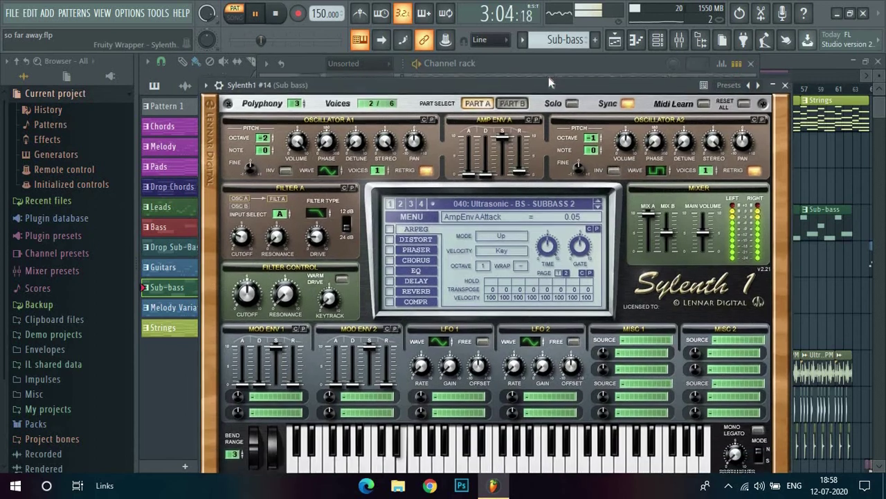
left_click(784, 77)
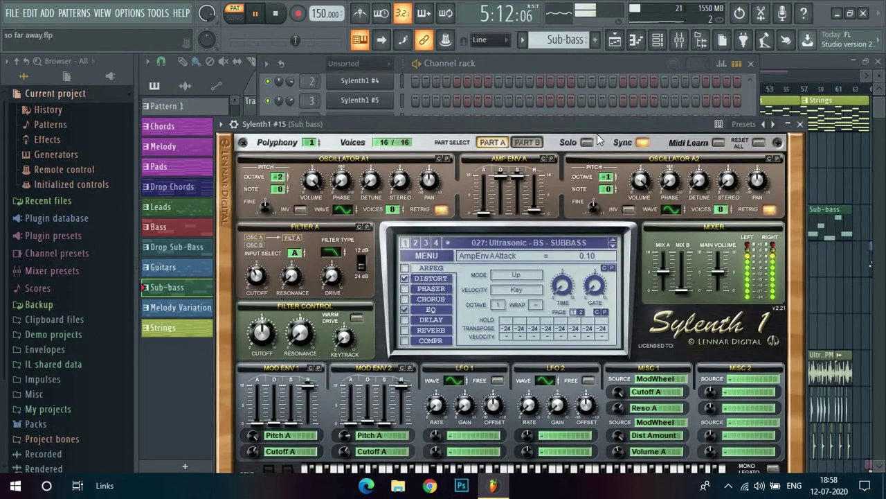
left_click_drag(597, 133, 604, 92)
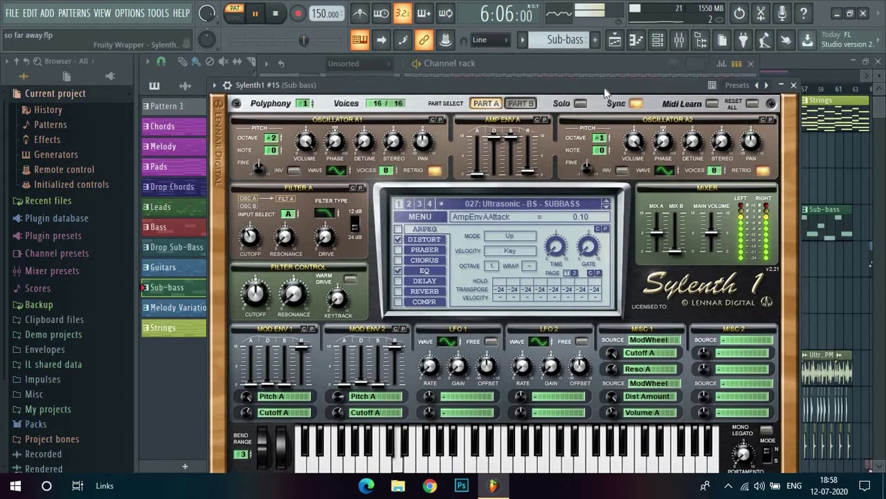
left_click(794, 85)
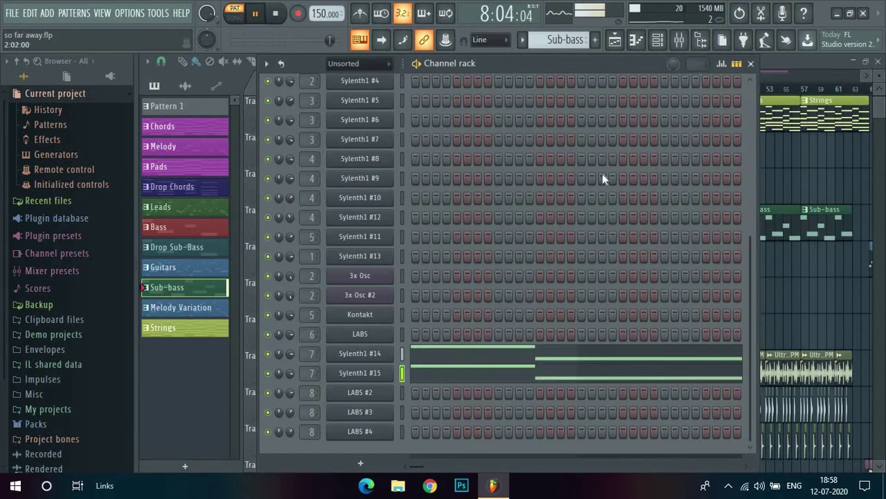
Switch from the channel rack to the mixer and examine the Sub bass track's Fruity parametric EQ 2 and OTT_x64 settings
left_click(750, 64)
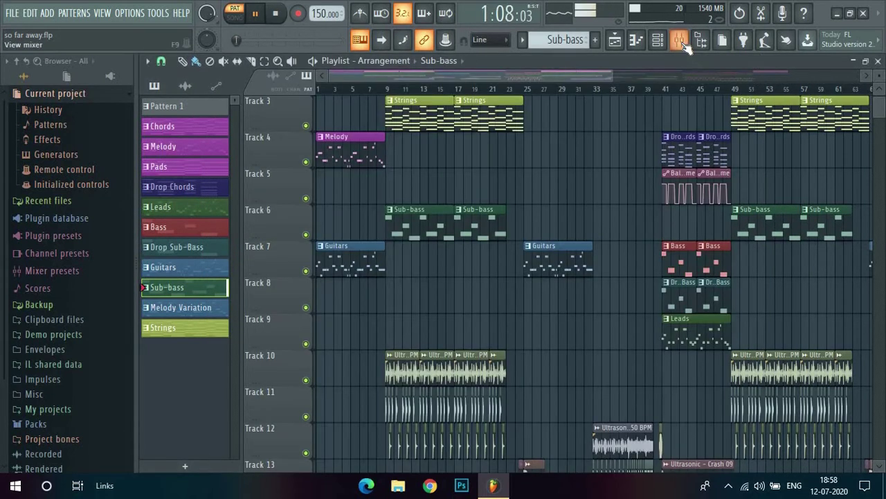
left_click(679, 40)
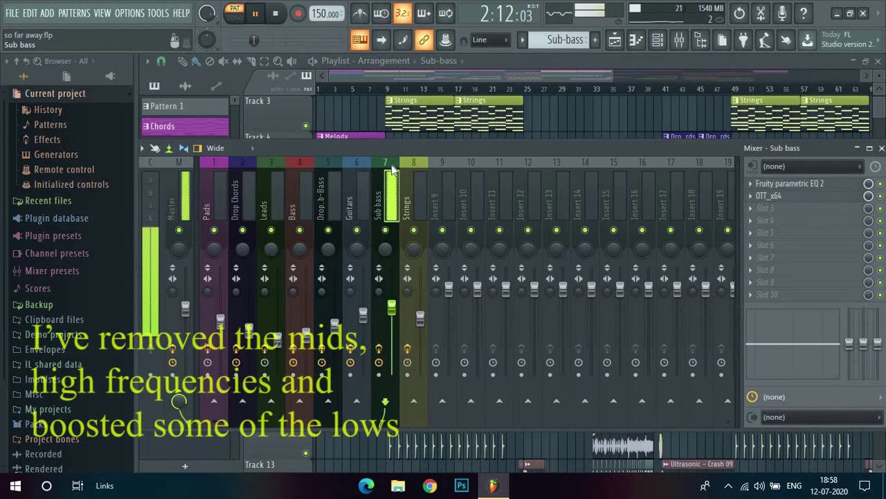
left_click(789, 186)
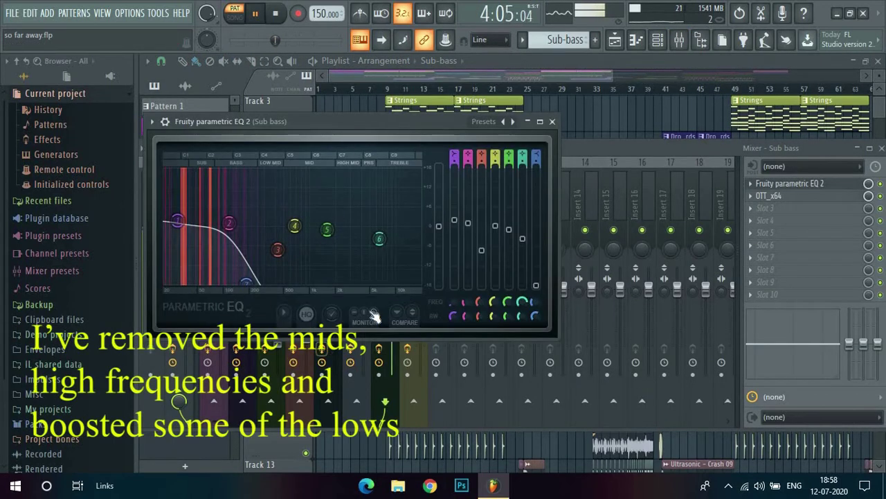
left_click(552, 121)
left_click(779, 197)
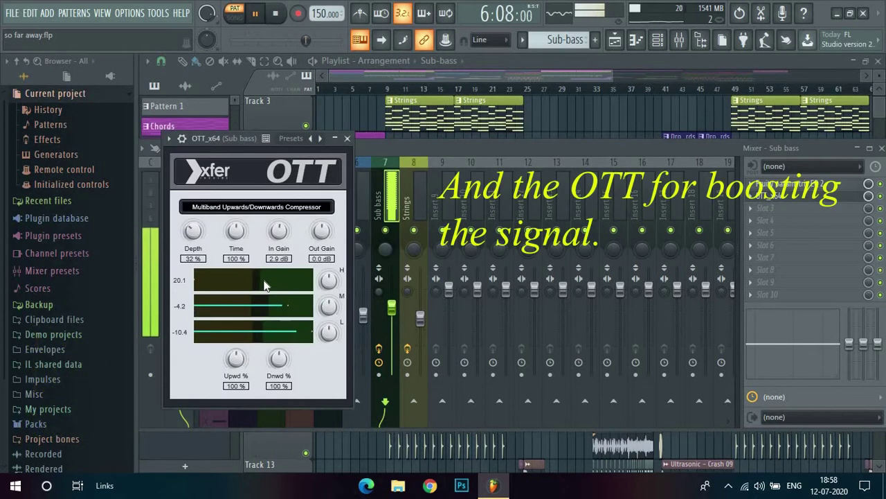
Close the Sub bass track's OTT_x64 window and the mixer
left_click(348, 138)
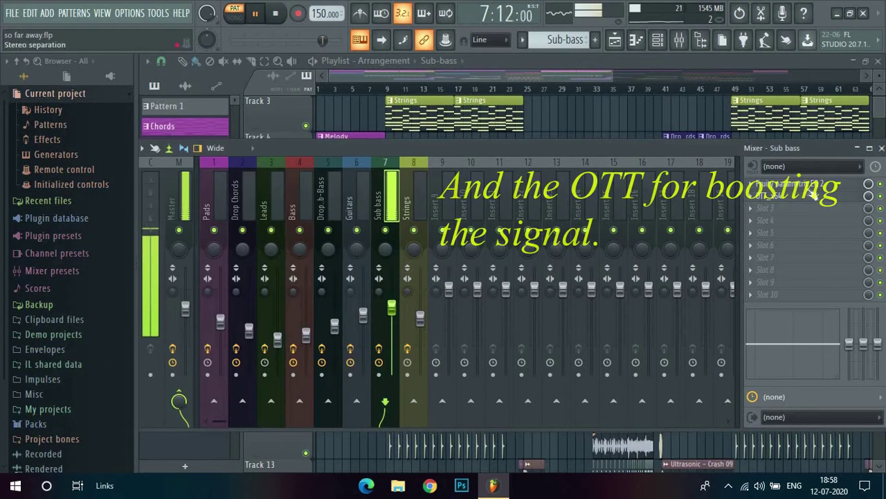
left_click(882, 148)
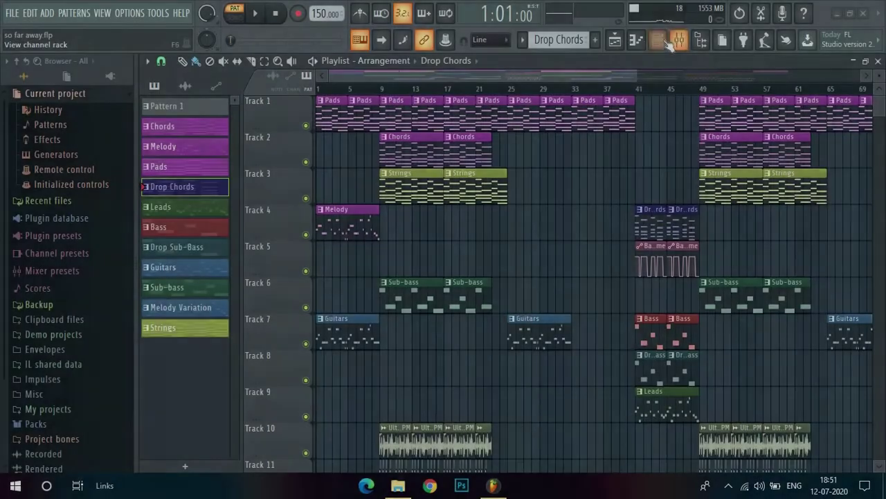
Play the Drop Chords pattern from the channel rack, examine the Sylenth1 chord notes in the piano roll, and close it
left_click(668, 42)
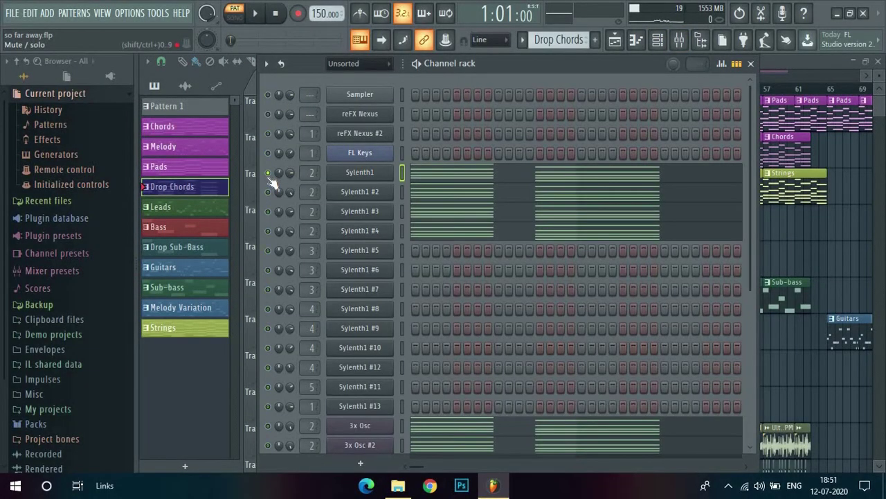
key("space")
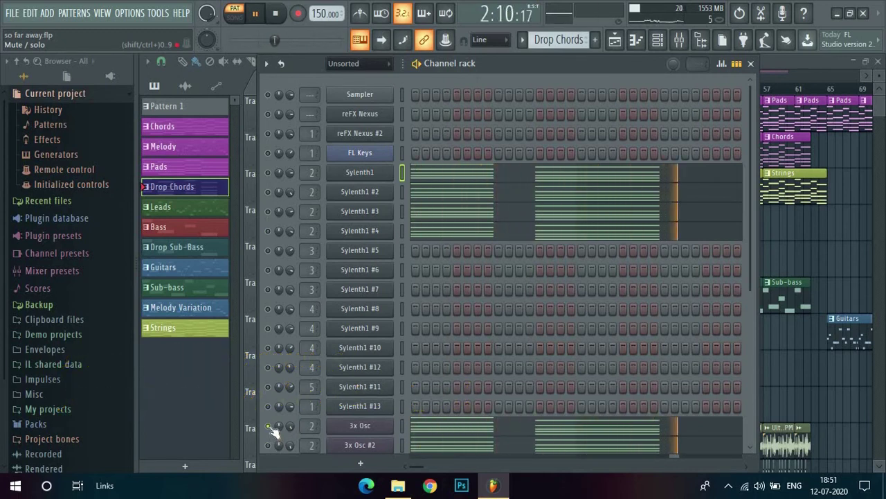
right_click(388, 170)
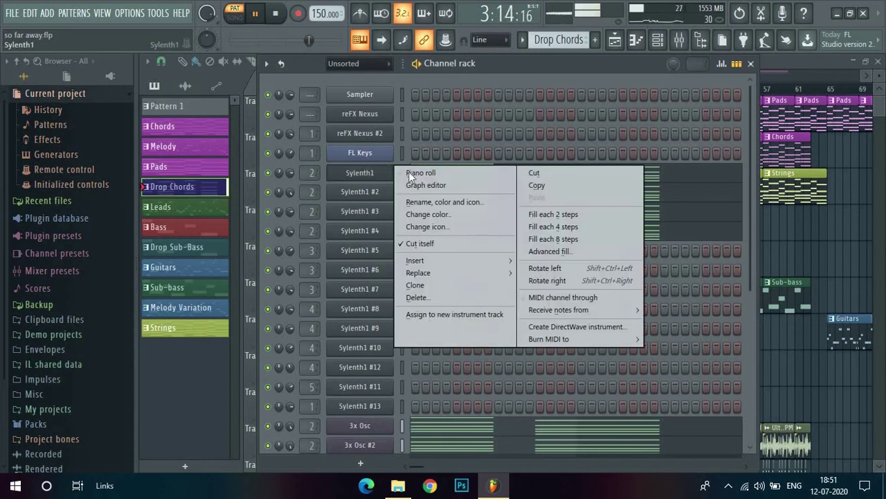
left_click(421, 173)
scroll(345, 255, "down", 2)
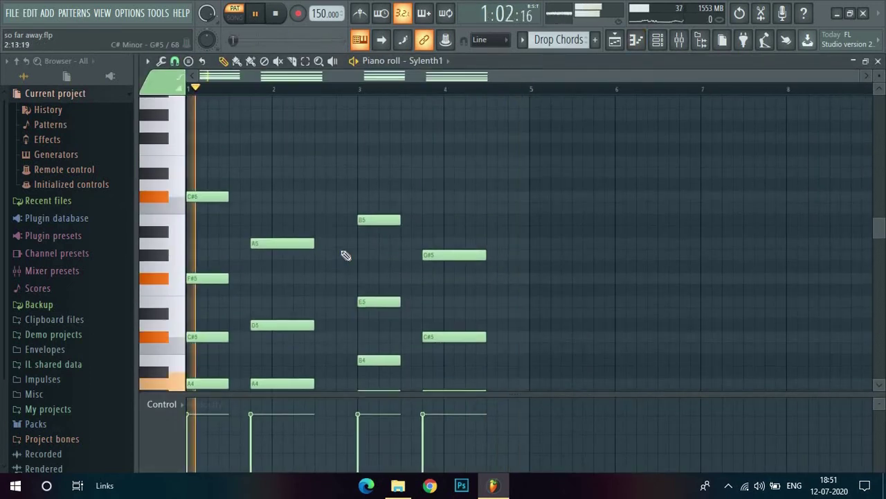
scroll(347, 254, "up", 3)
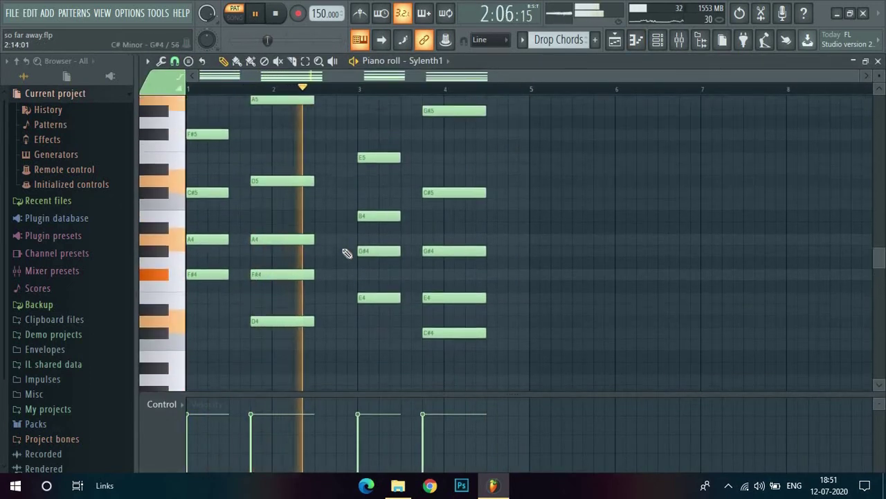
scroll(346, 253, "down", 2)
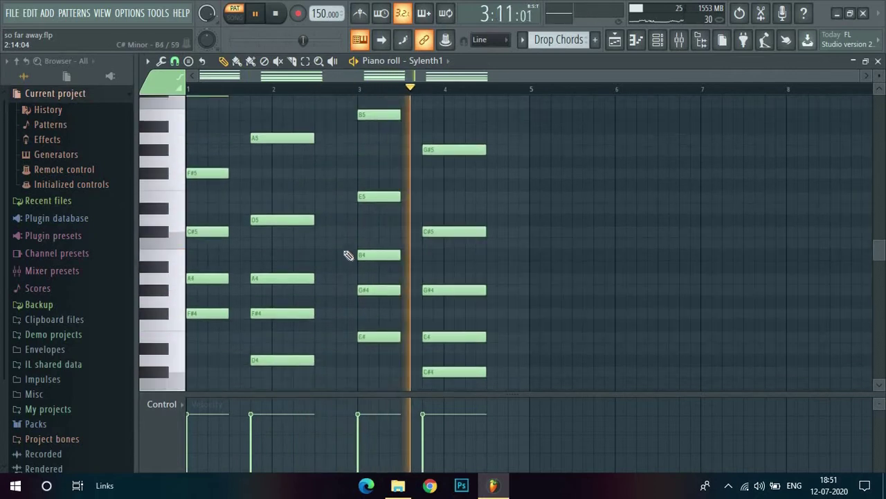
left_click(877, 61)
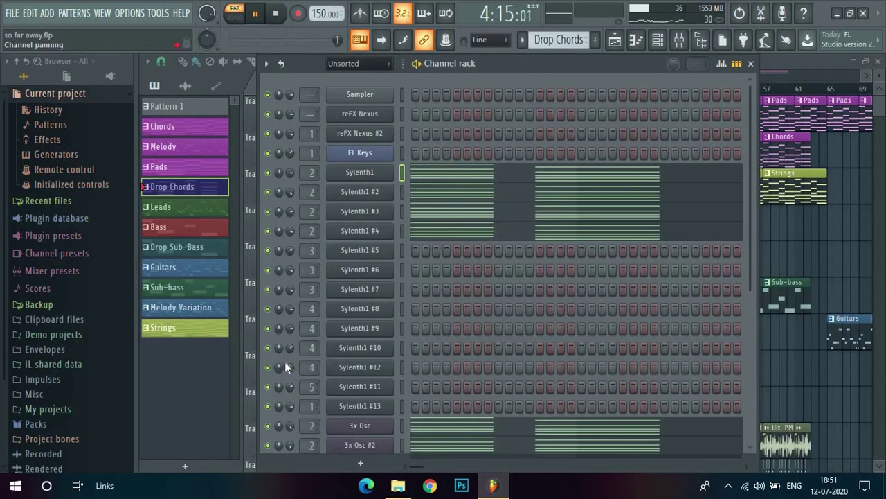
Show the mixer and examine the Kickstart and Fruity parametric EQ 2 settings on the Drop Chords track
left_click(680, 41)
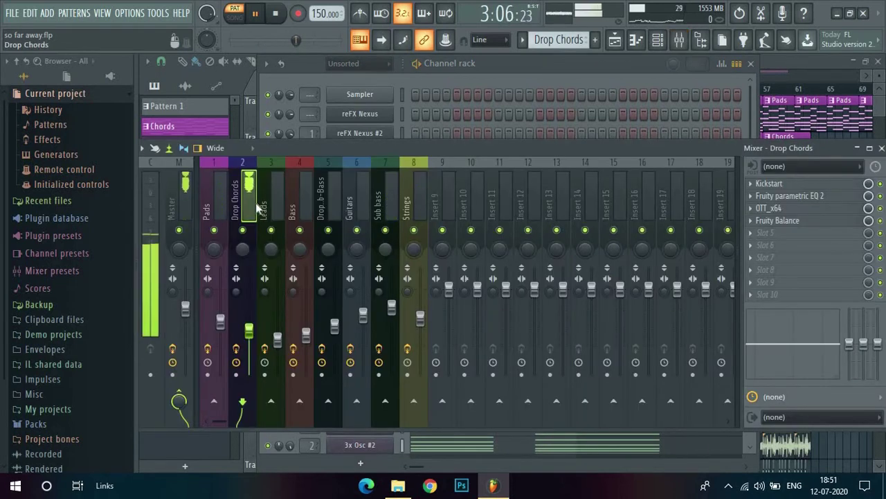
left_click(769, 183)
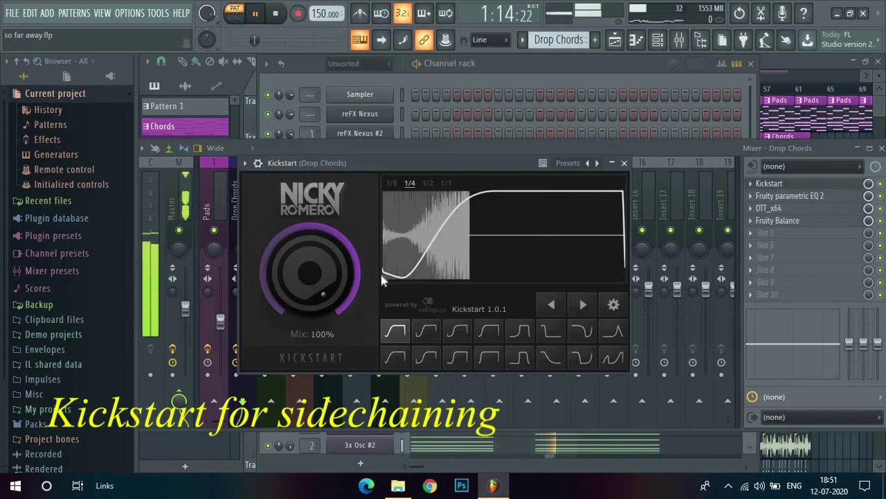
left_click(623, 163)
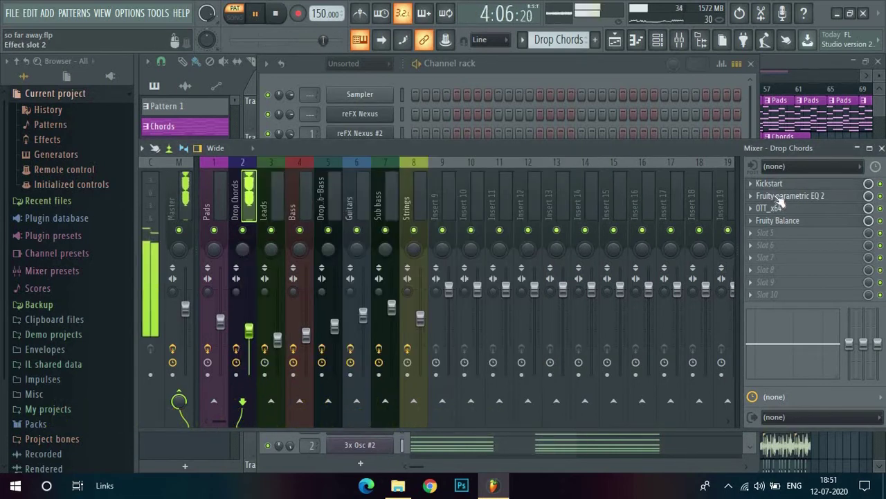
left_click(779, 197)
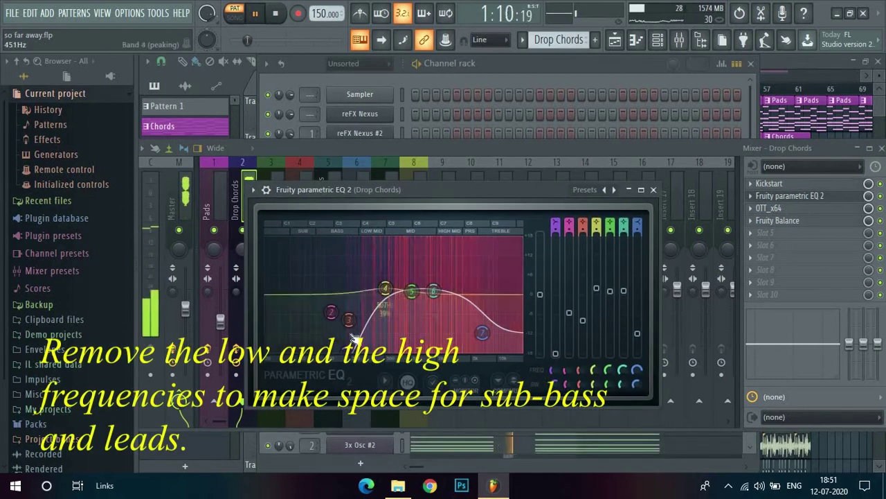
left_click(653, 189)
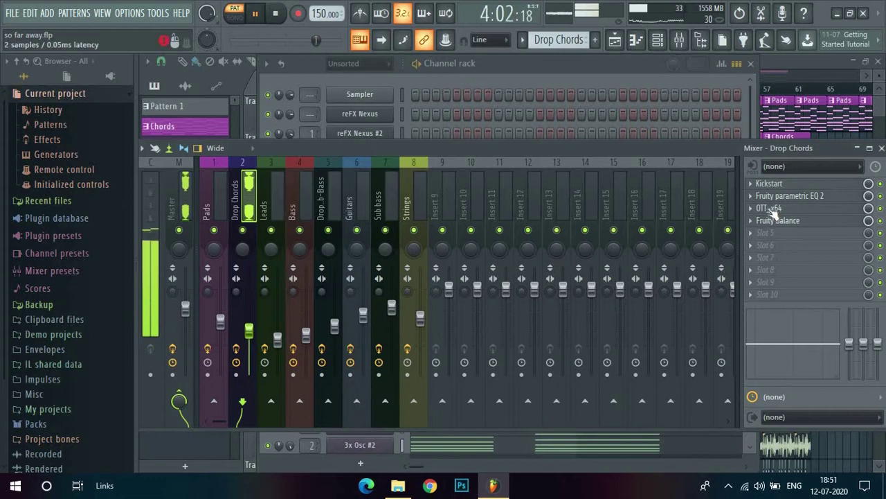
Inspect OTT_x64 and Fruity Balance on the Drop Chords track, and close the mixer and channel rack
left_click(768, 207)
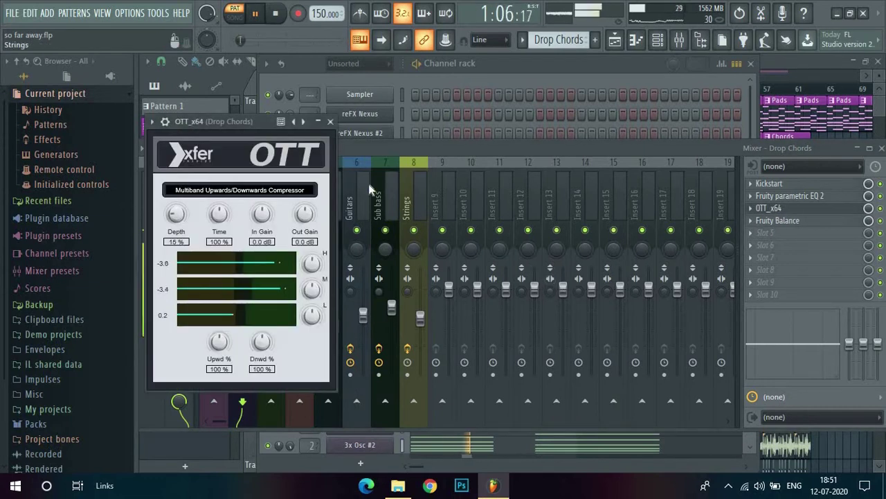
left_click(331, 122)
left_click(803, 222)
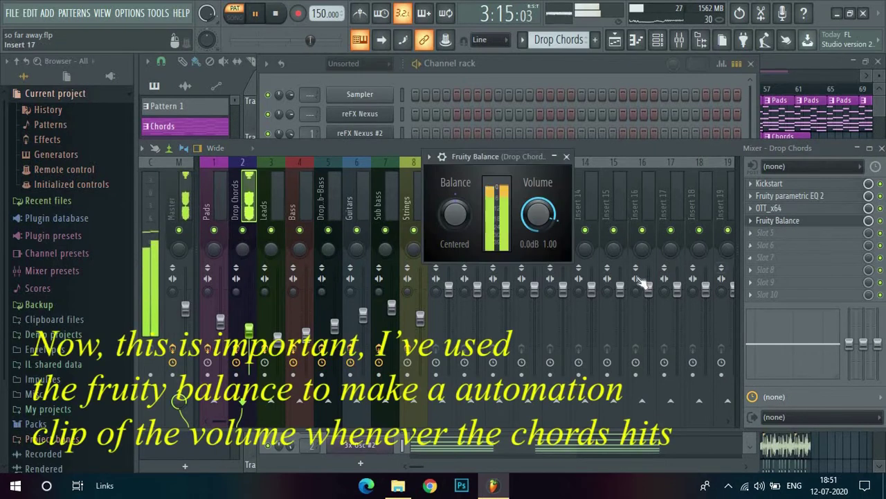
left_click(567, 157)
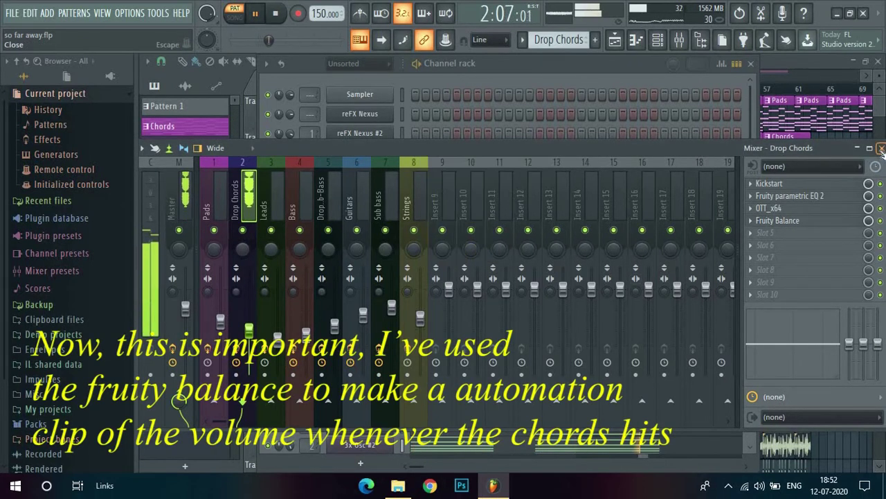
left_click(881, 148)
left_click(751, 63)
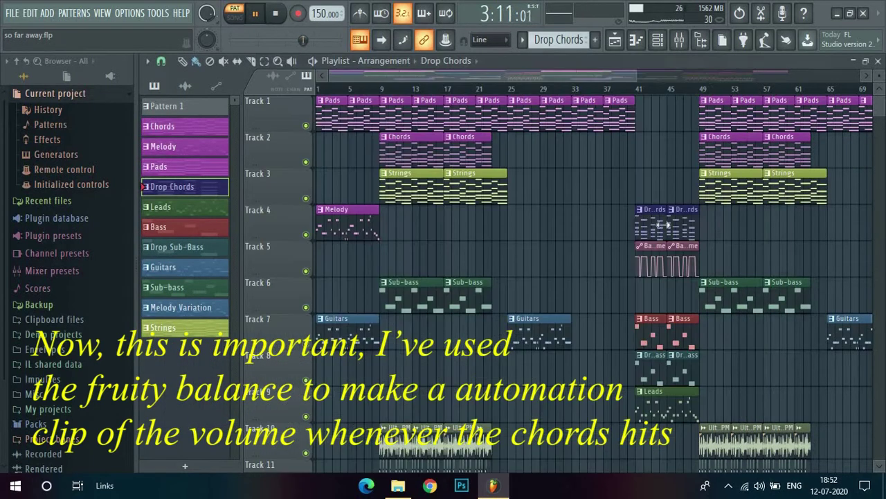
Solo playlist Track 4 with the Drop Chords, enable Track 5 with the Balance volume automation, and play the song from bar 40
scroll(705, 223, "up", 8)
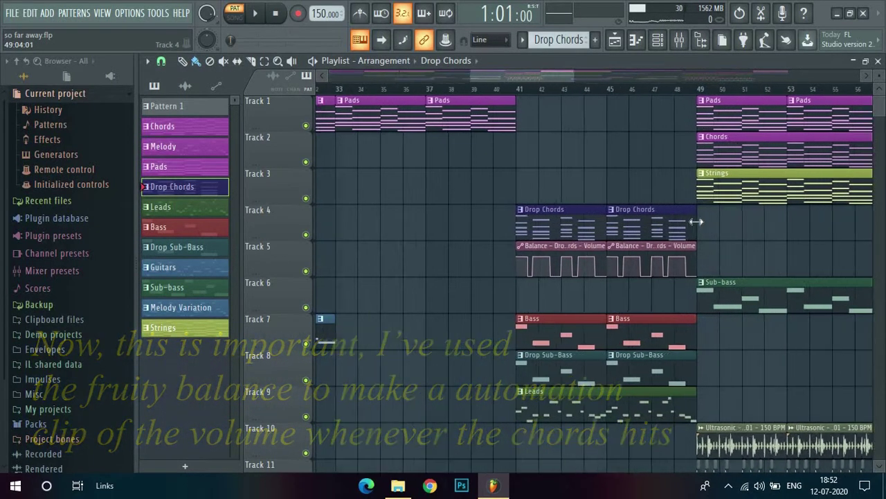
left_click(306, 234, "ctrl")
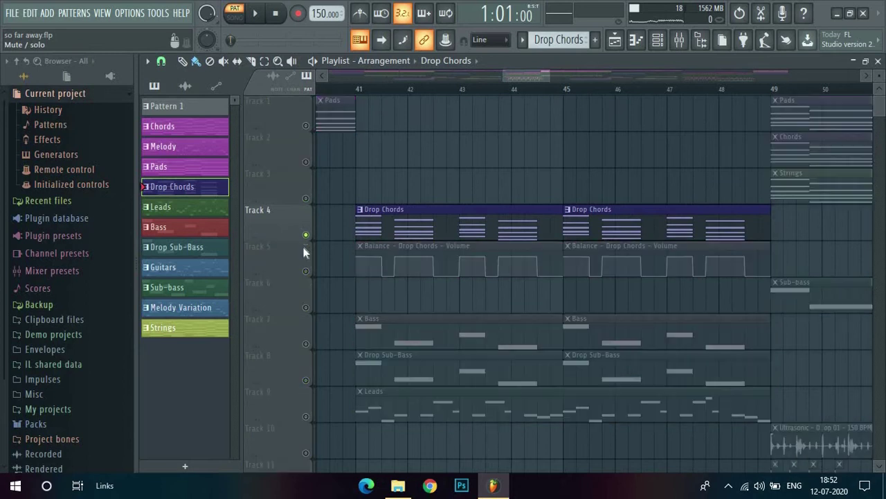
left_click(305, 270)
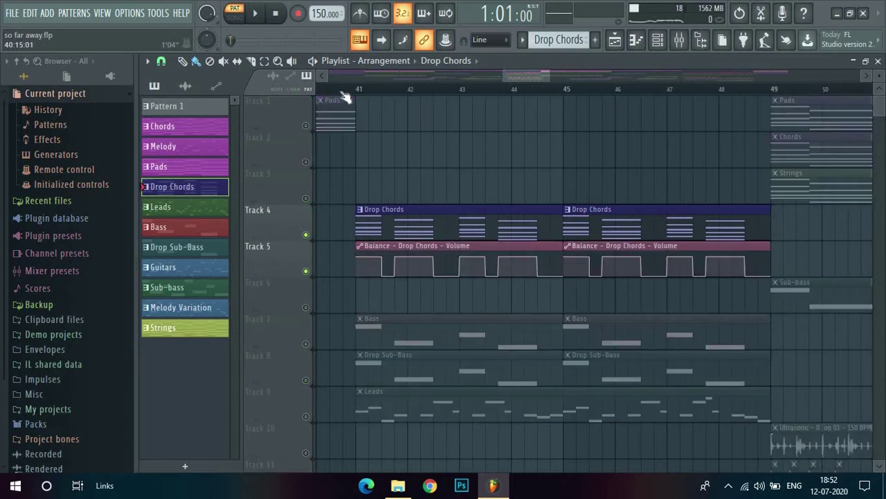
key("space")
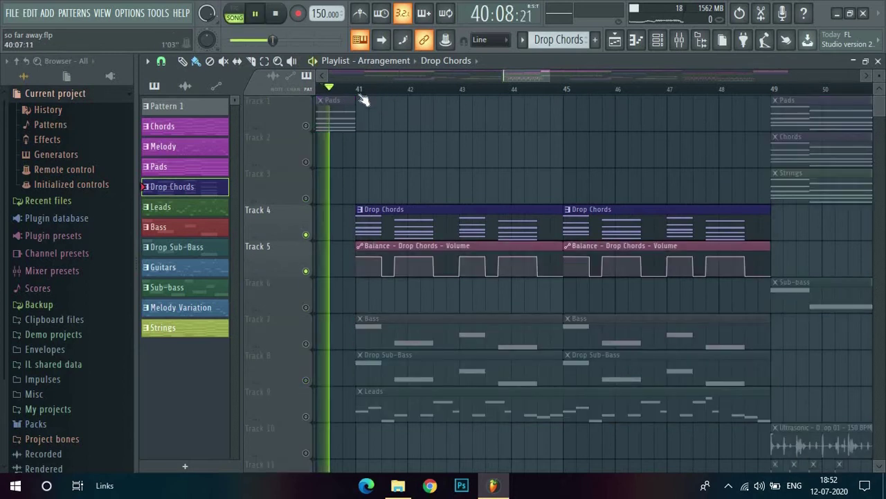
Watch the automated Fruity Balance volume on the Drop Chords mixer track during playback, then stop playback and close both windows
left_click(680, 40)
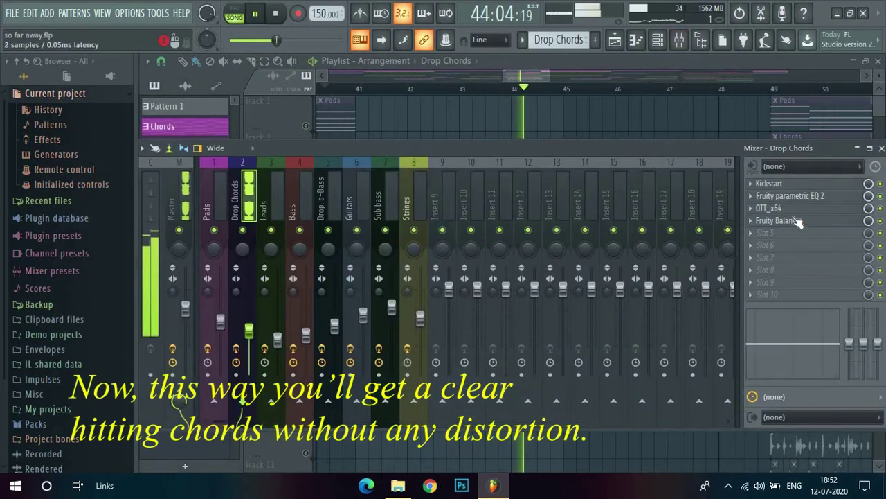
left_click(779, 220)
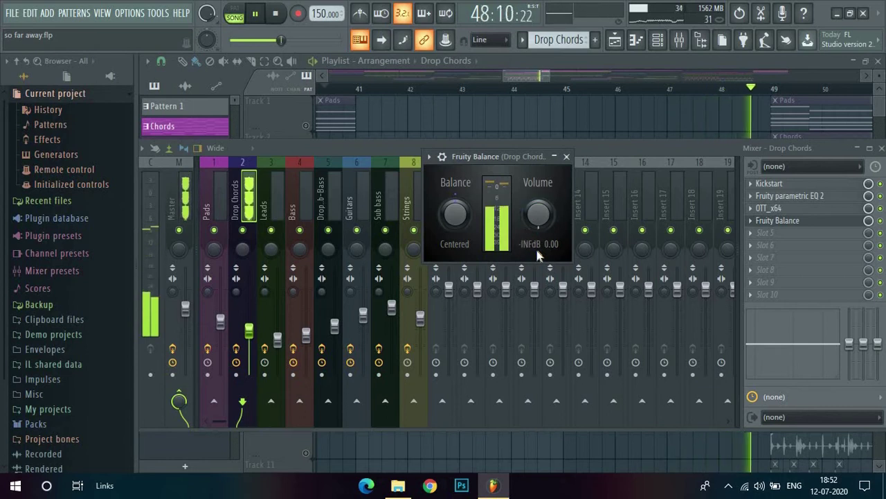
key("space")
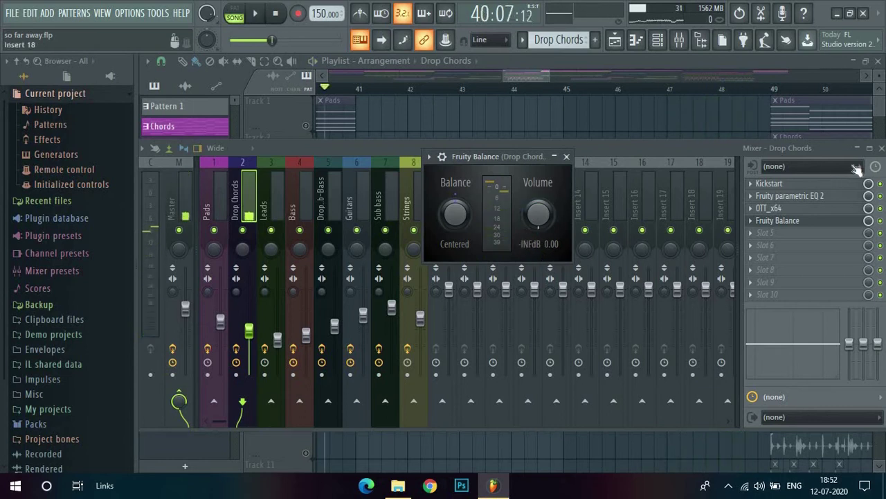
left_click(881, 147)
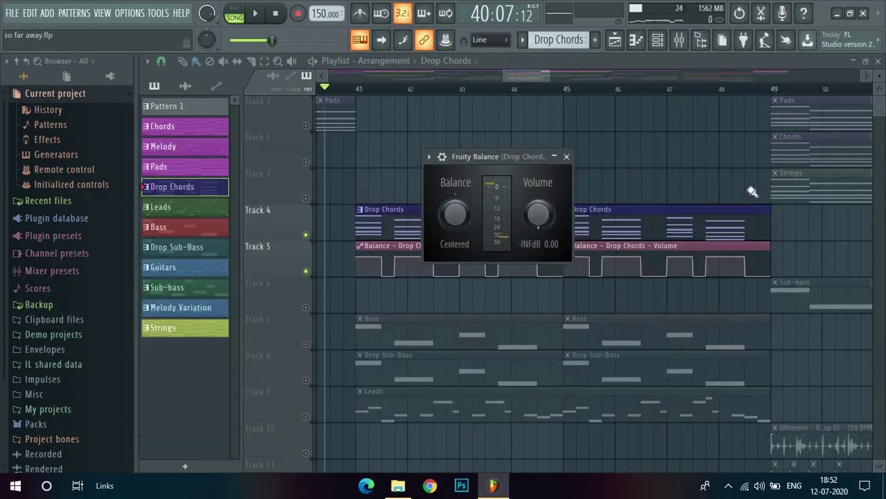
left_click(566, 157)
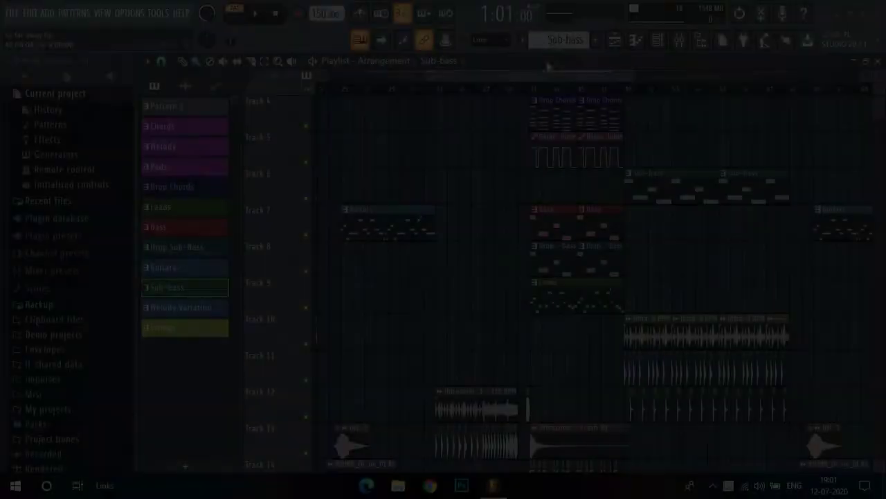
Select the Bass pattern, play it from the channel rack, and audition its Sylenth1 channels starting with Sylenth1 #8
scroll(554, 40, "up", 3)
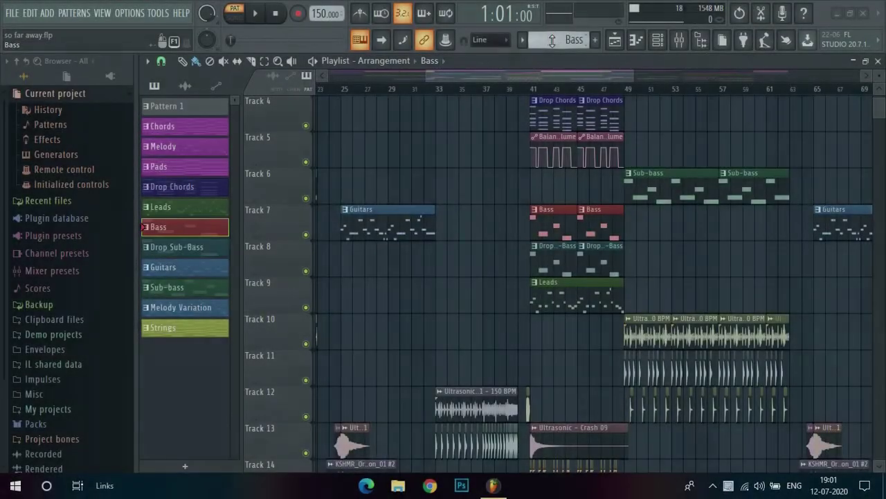
left_click(655, 42)
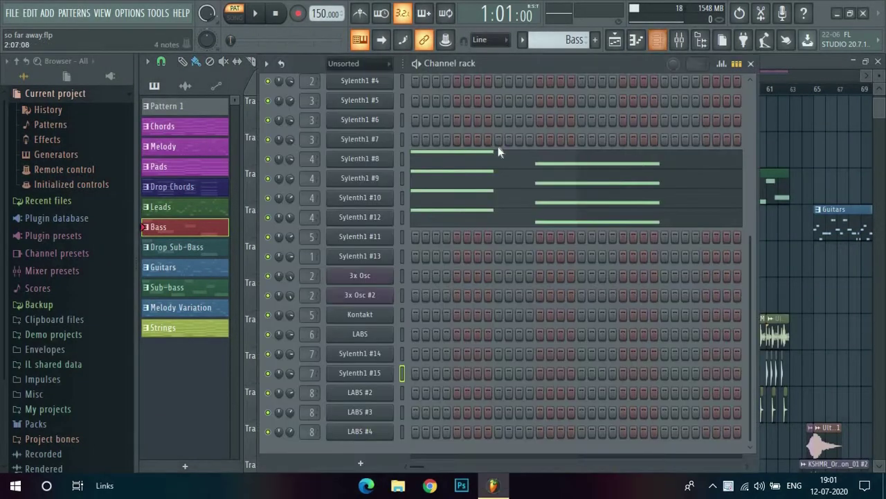
key("space")
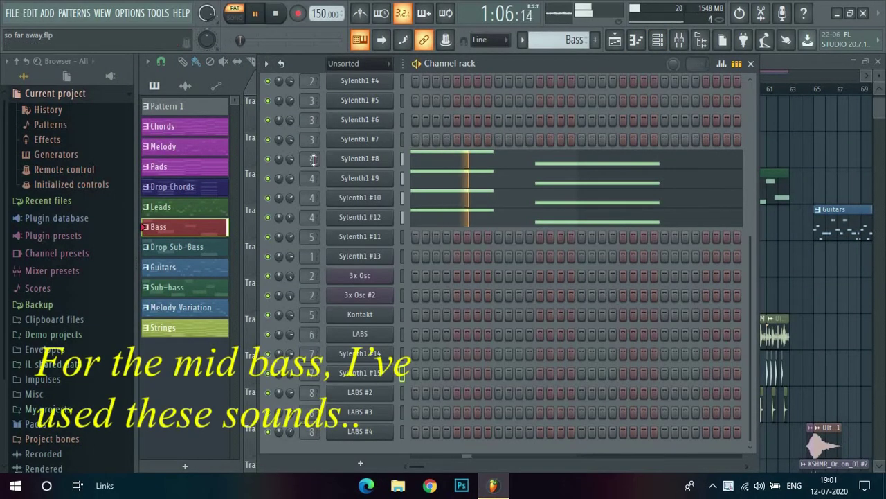
right_click(268, 160)
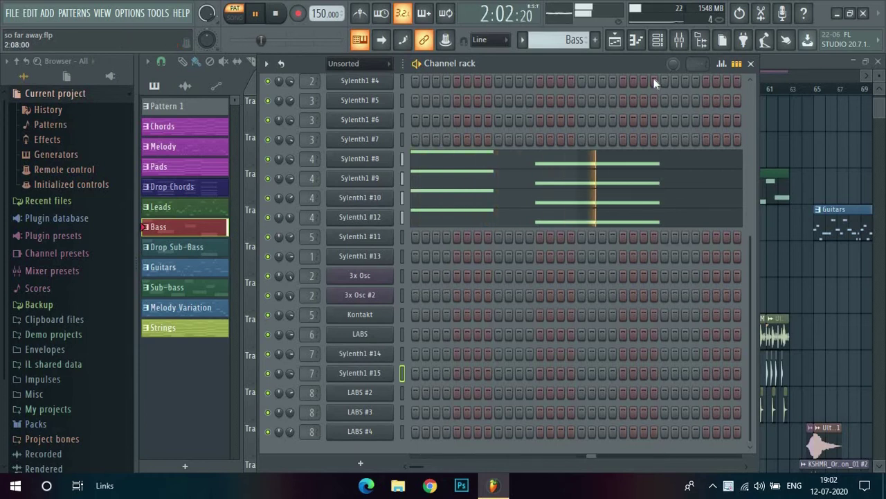
Select the Bass track in the mixer and examine its Kickstart sidechain settings
left_click(680, 40)
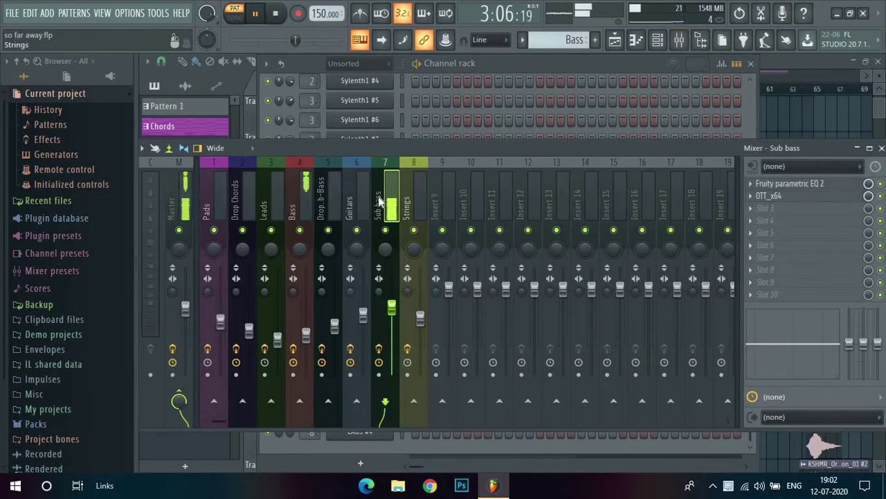
left_click(303, 173)
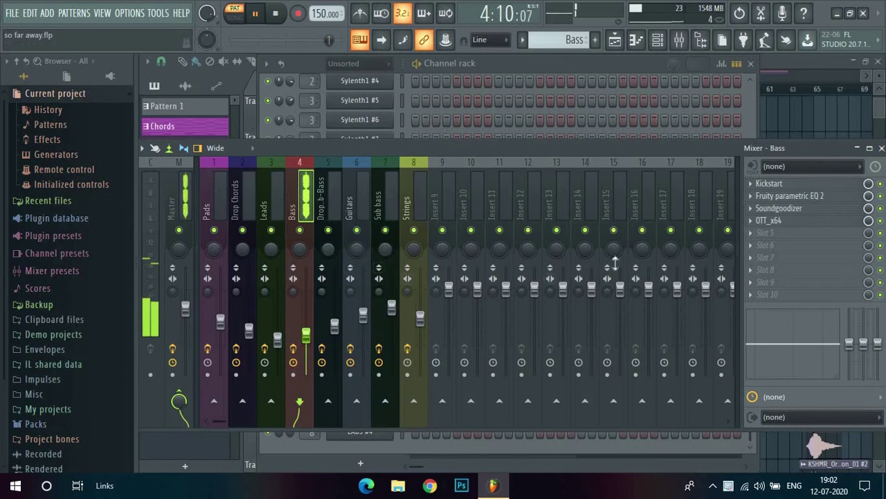
left_click(784, 186)
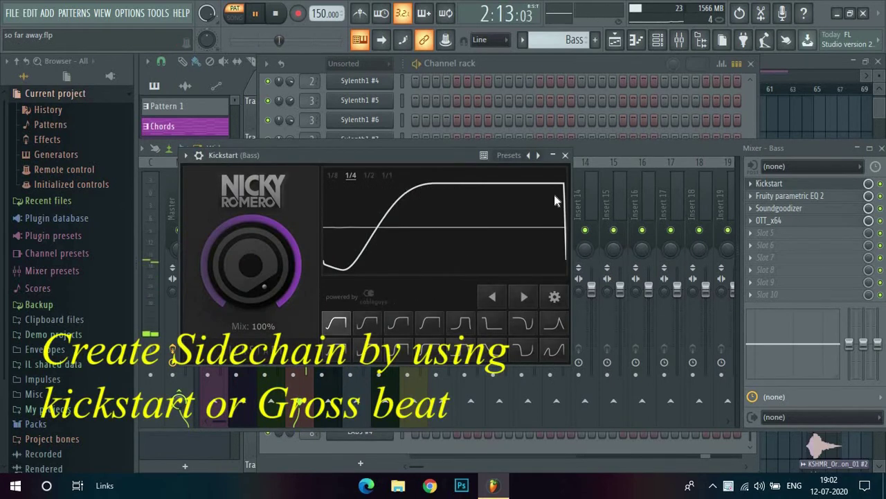
left_click(565, 155)
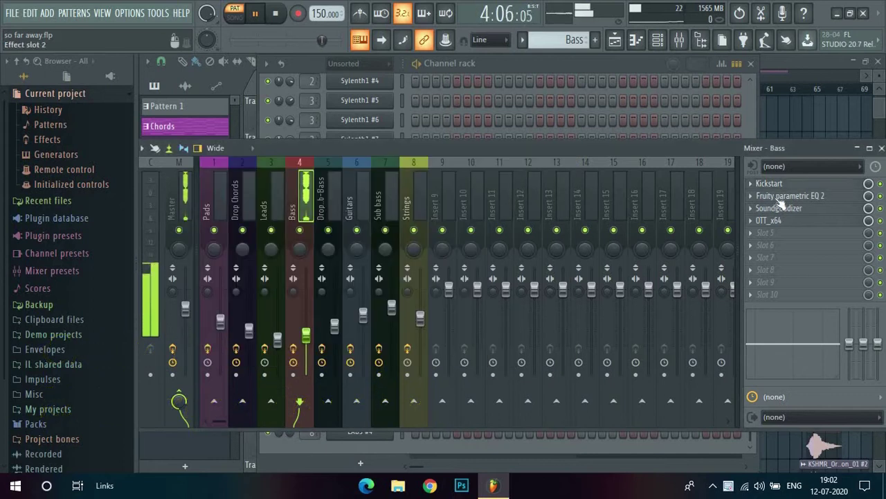
Examine the Fruity parametric EQ 2, Soundgoodizer and OTT settings on the Bass mixer track, and close the mixer and channel rack
left_click(781, 196)
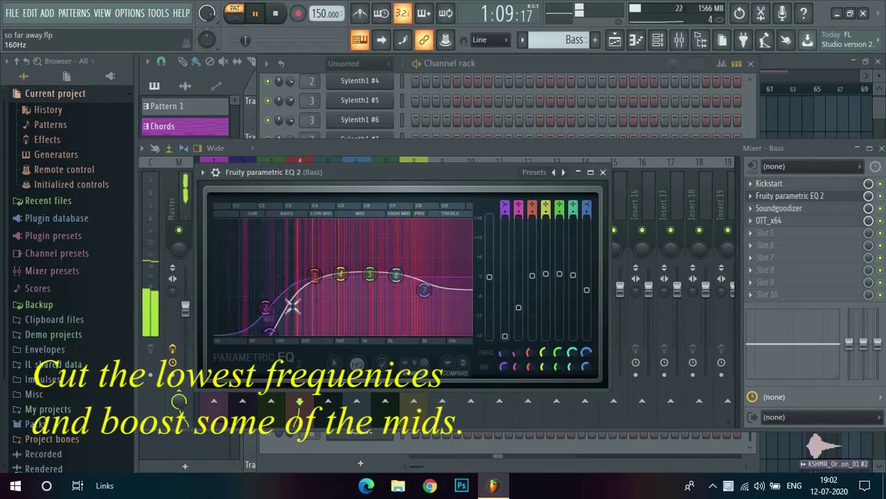
left_click(603, 172)
left_click(776, 209)
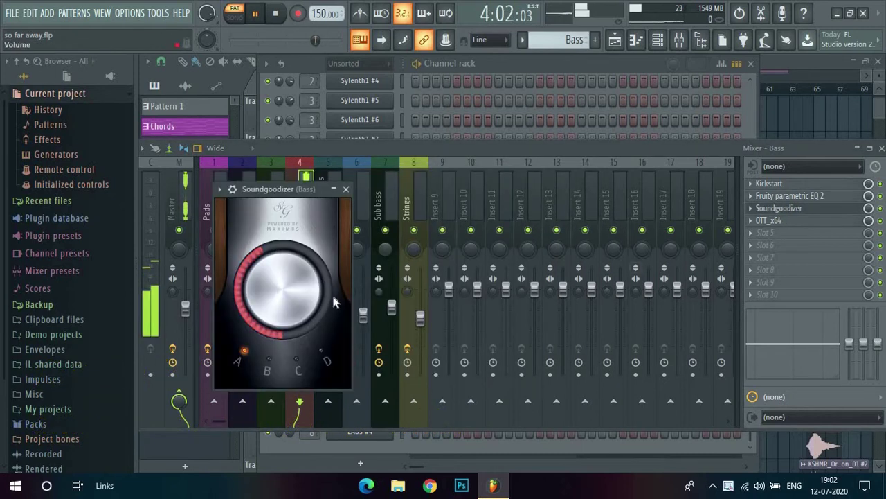
left_click(345, 188)
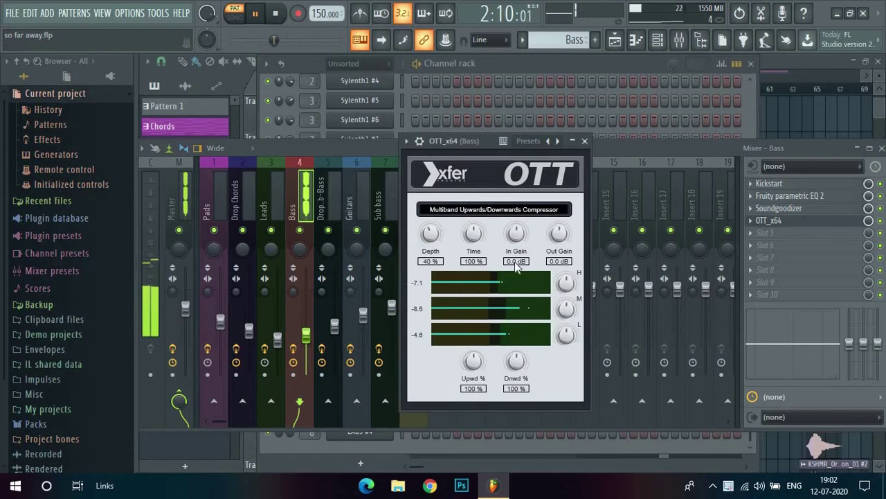
left_click(585, 142)
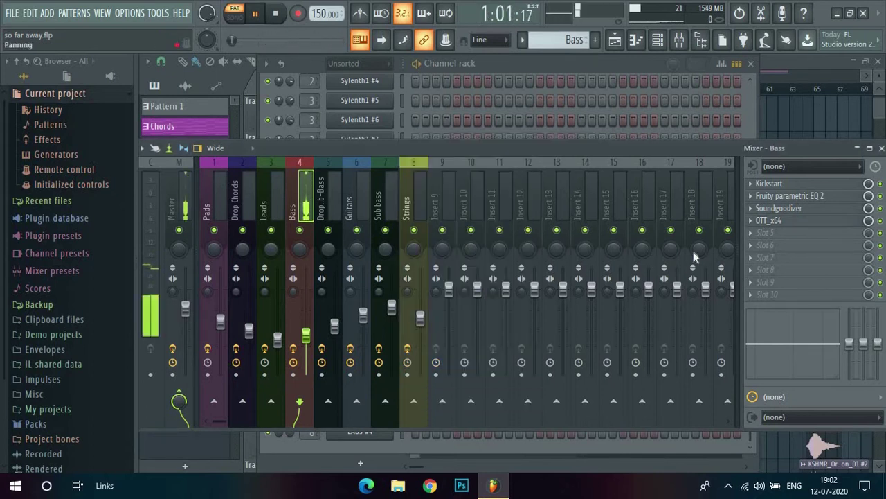
left_click(880, 148)
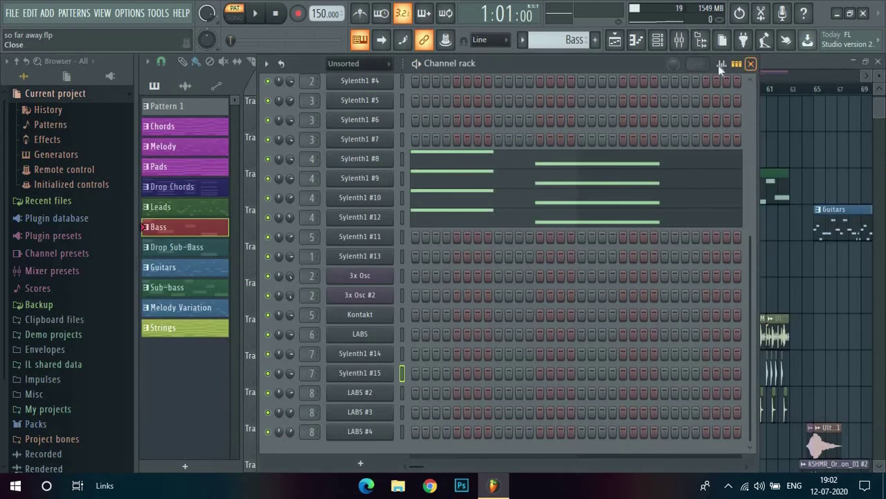
left_click(750, 63)
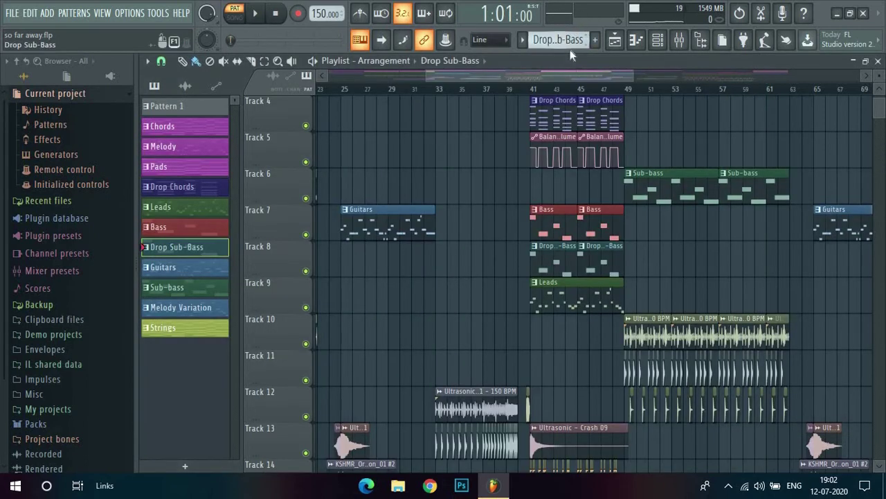
Play the Drop Sub-Bass pattern, audition its Sylenth1 #11 and Kontakt channels, and examine Kickstart on the Drop Sub-Bass mixer track
left_click(658, 40)
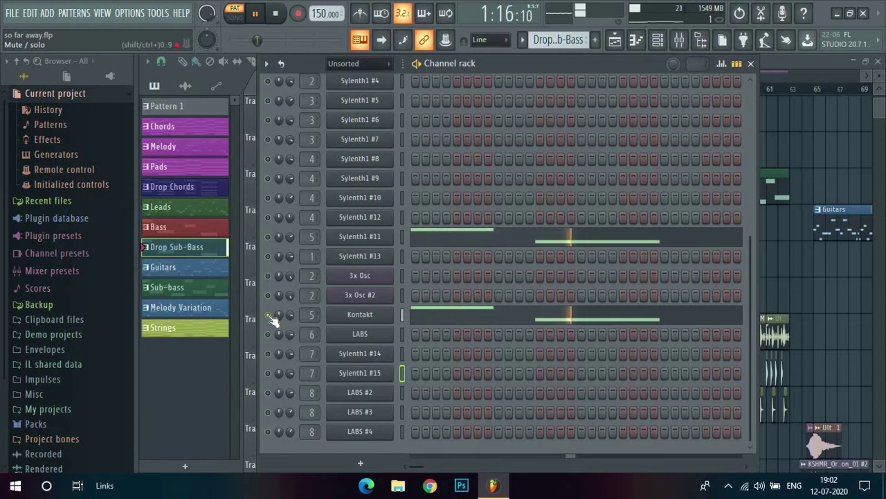
left_click(680, 41)
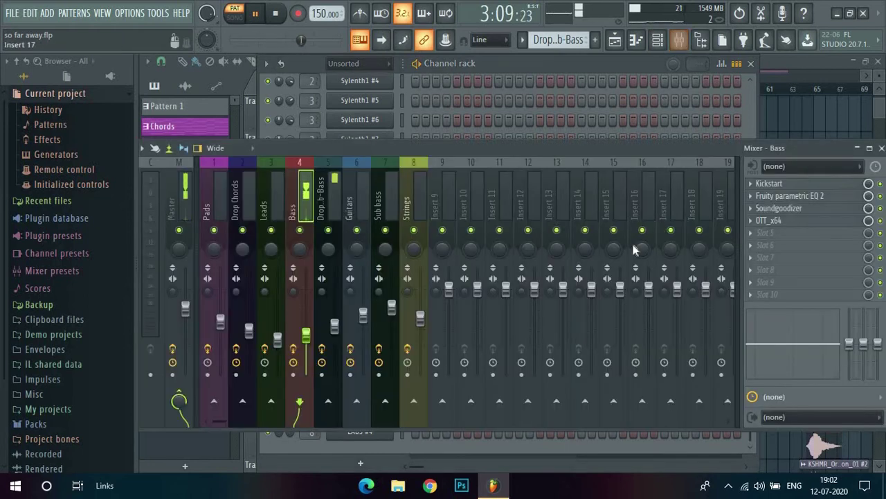
left_click(336, 166)
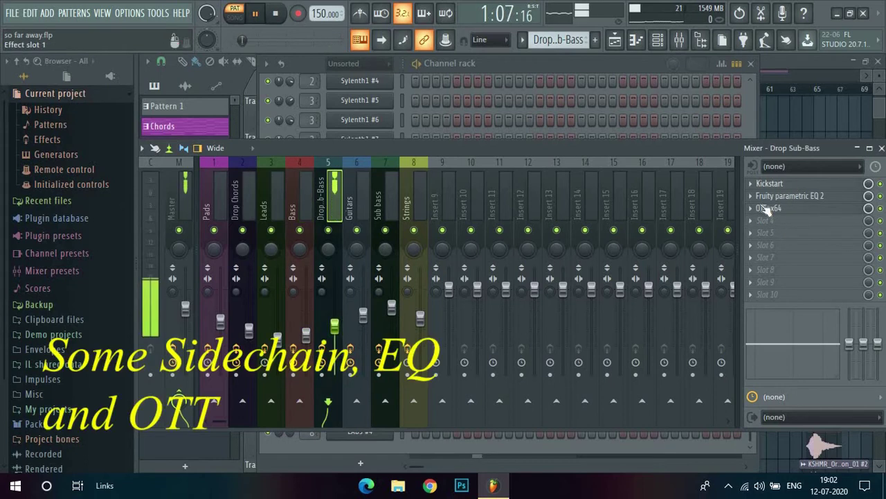
left_click(769, 184)
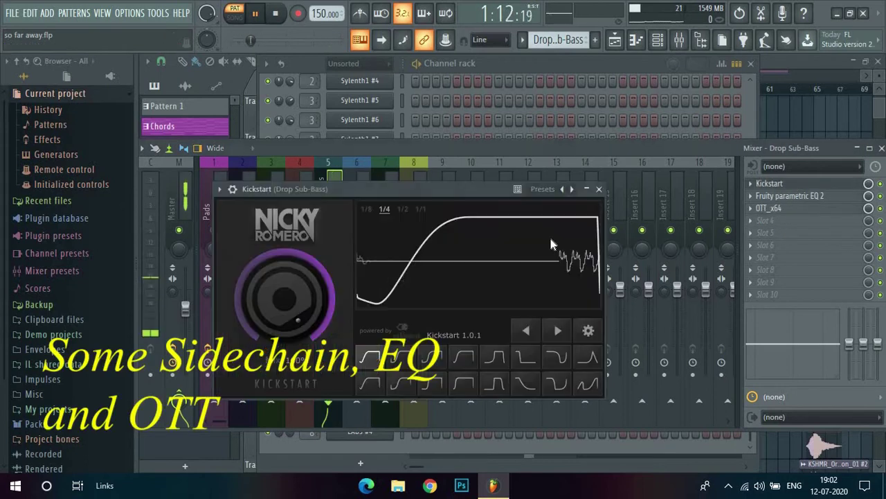
left_click(599, 188)
Examine Fruity parametric EQ 2 and OTT on the Drop Sub-Bass track, stop playback, and close the mixer and channel rack
left_click(806, 196)
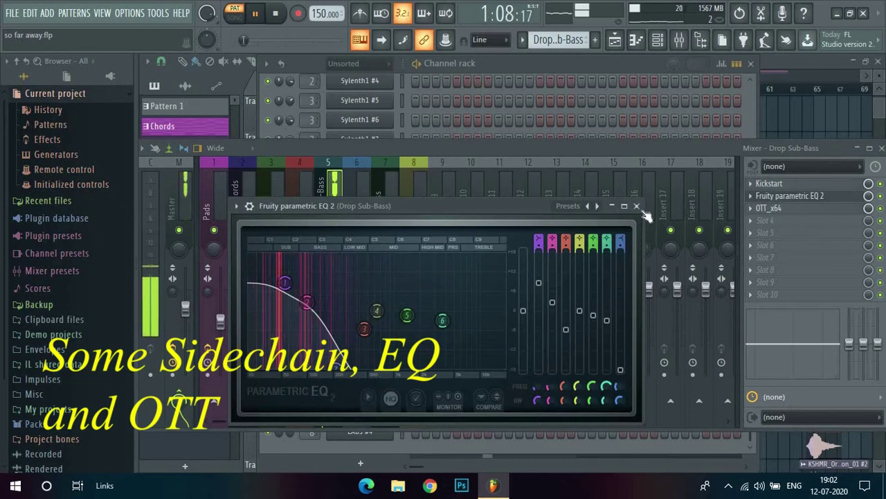
left_click(790, 196)
left_click(769, 208)
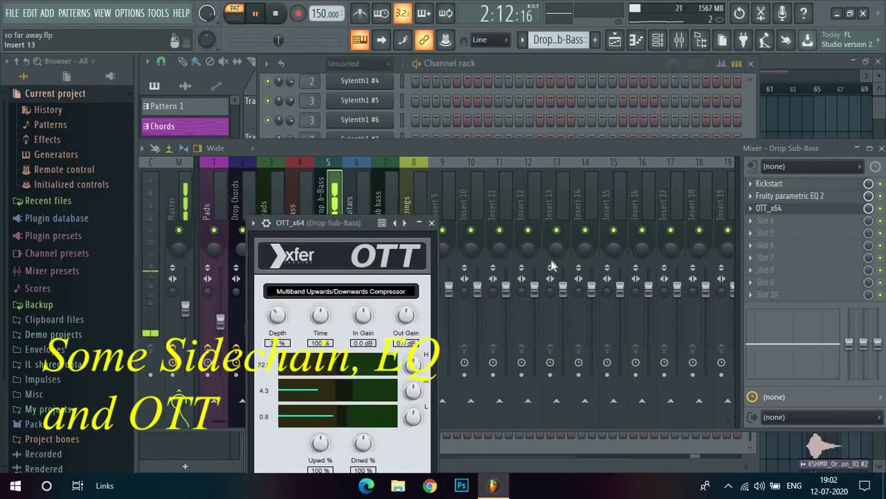
left_click_drag(332, 222, 367, 166)
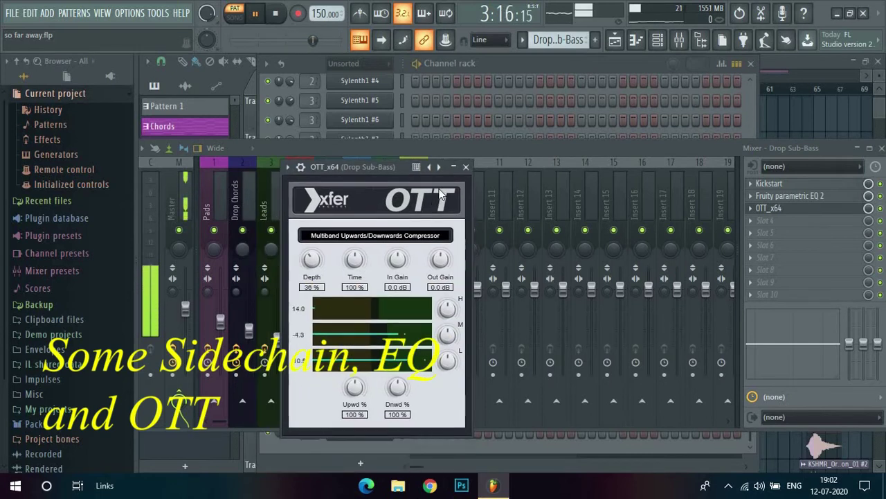
left_click(466, 167)
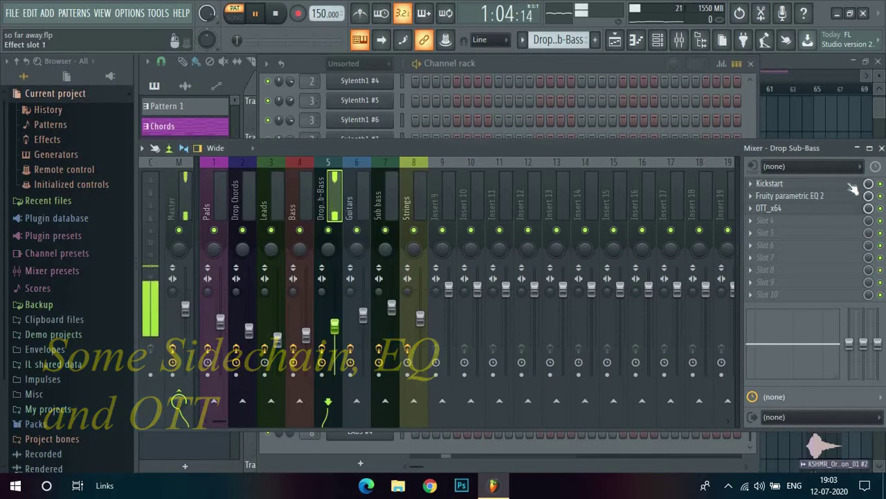
key("space")
left_click(880, 149)
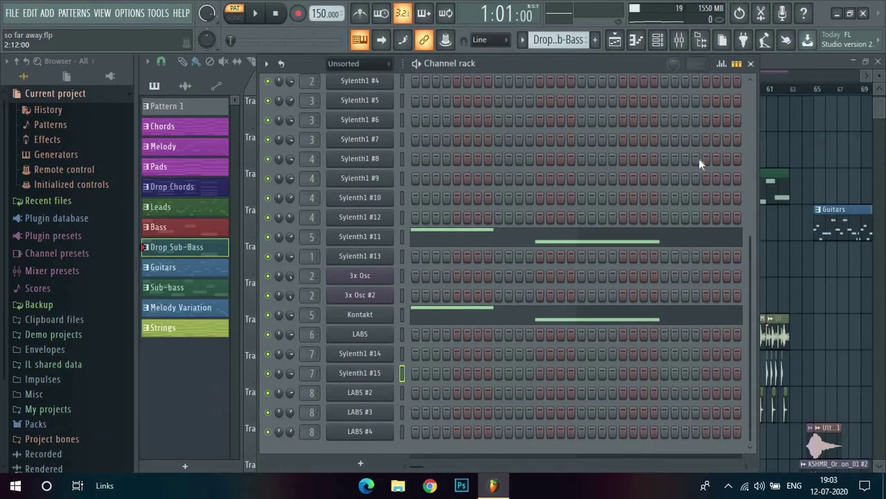
left_click(751, 63)
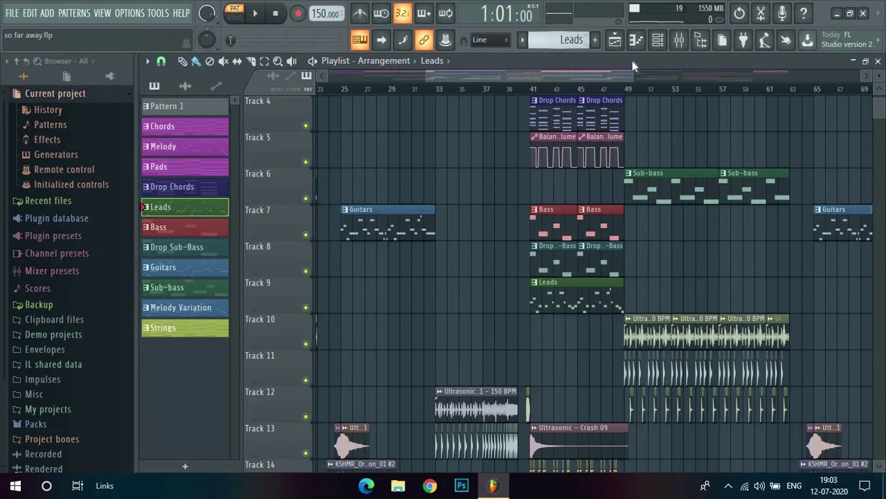
Play the Leads pattern from the channel rack to hear its Sylenth1 #5, #6 and #7 layers, and close the rack
left_click(658, 40)
scroll(496, 161, "up", 5)
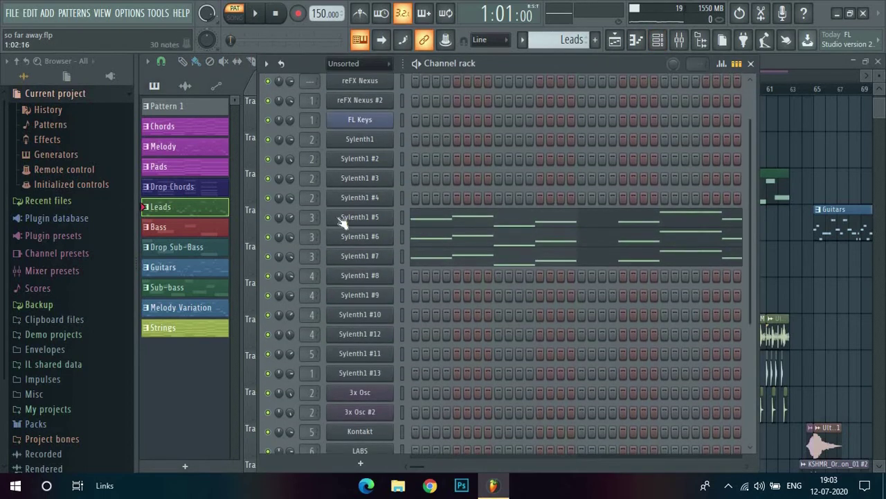
key("space")
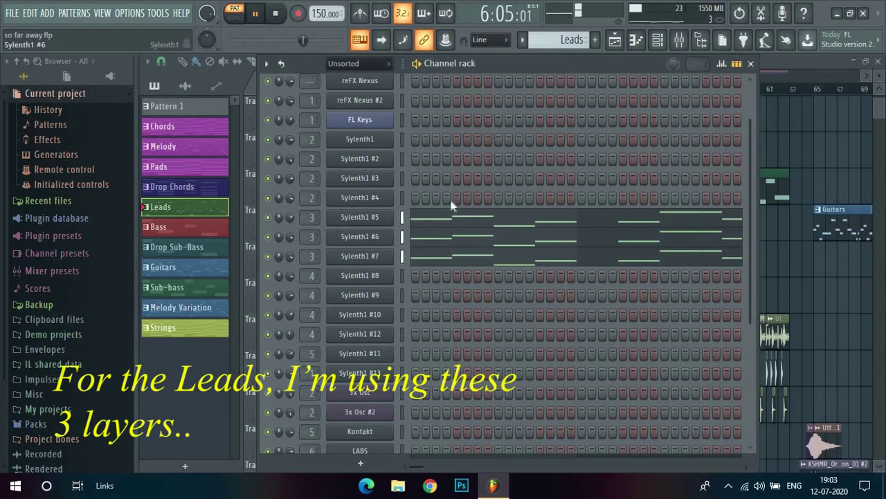
left_click(751, 63)
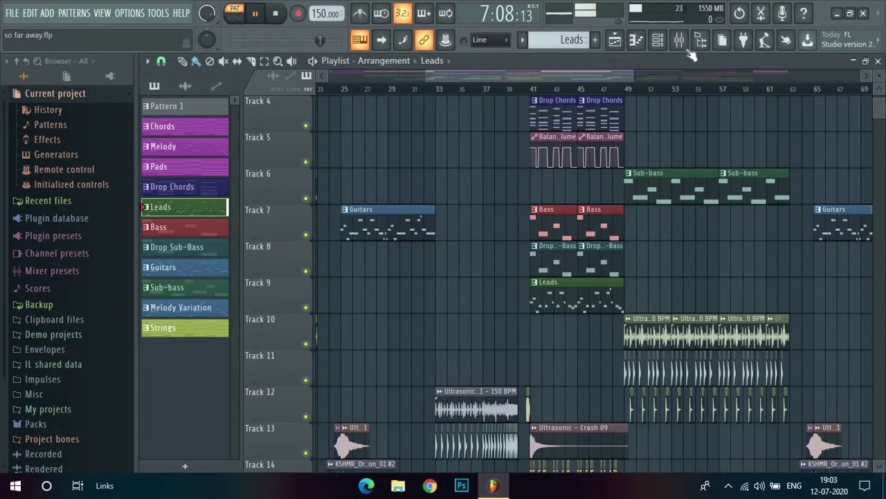
Examine the Fruity parametric EQ 2 and Fruity Reeverb 2 settings on the Leads mixer track, and close the mixer
left_click(679, 40)
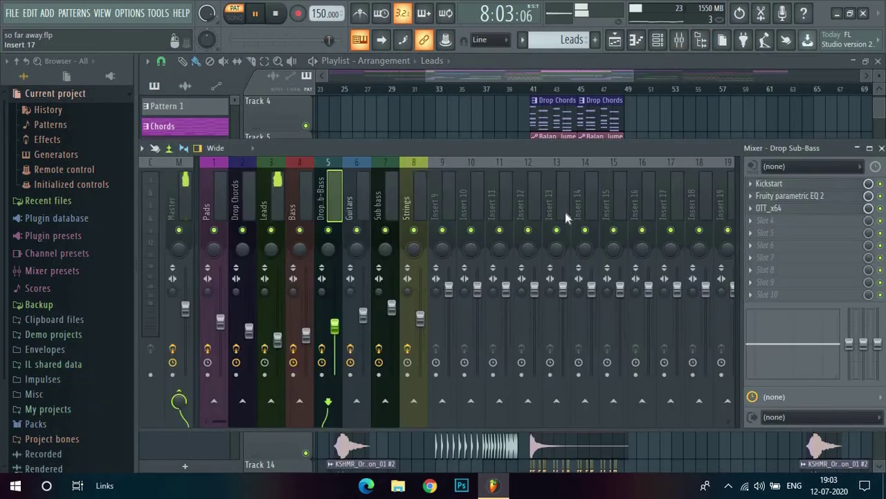
left_click(271, 166)
left_click(789, 184)
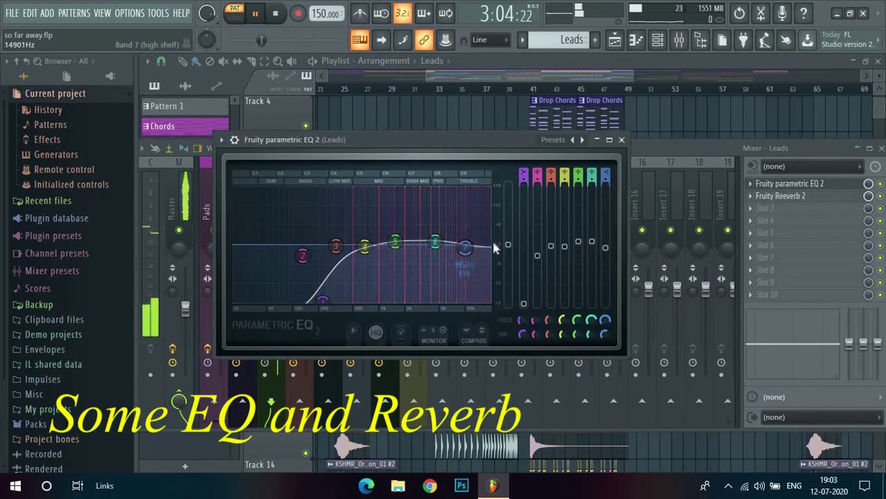
left_click(621, 139)
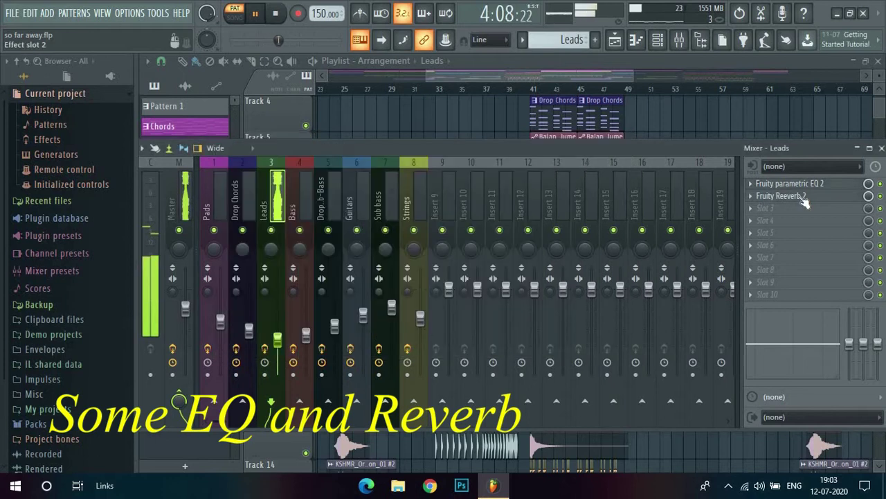
left_click(802, 197)
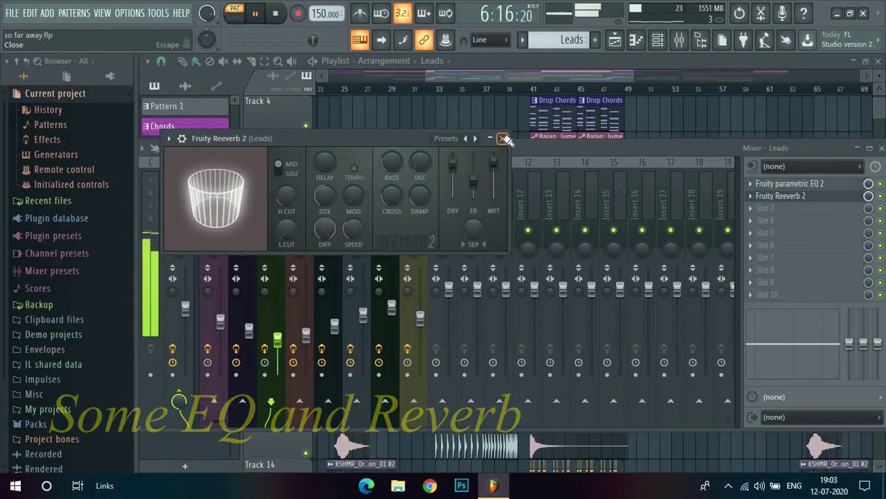
left_click(502, 137)
left_click(881, 147)
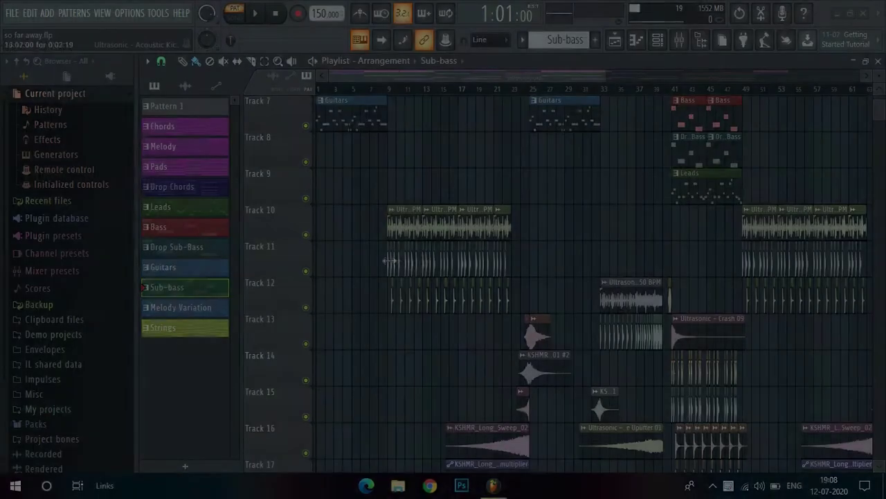
Play the verse drums from bar 8, soloing playlist Tracks 10, 11 and 12 in turn, and re-enable all tracks
scroll(408, 261, "up", 2)
scroll(398, 277, "up", 1)
scroll(265, 250, "down", 1)
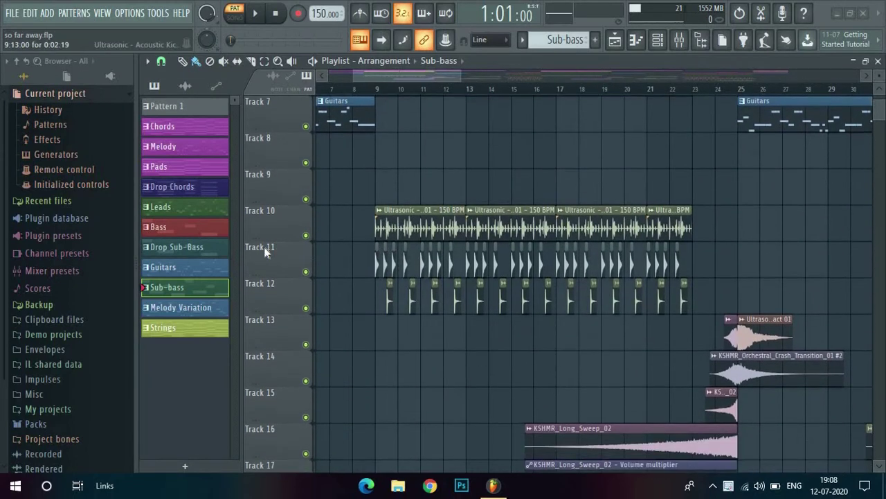
right_click(306, 235)
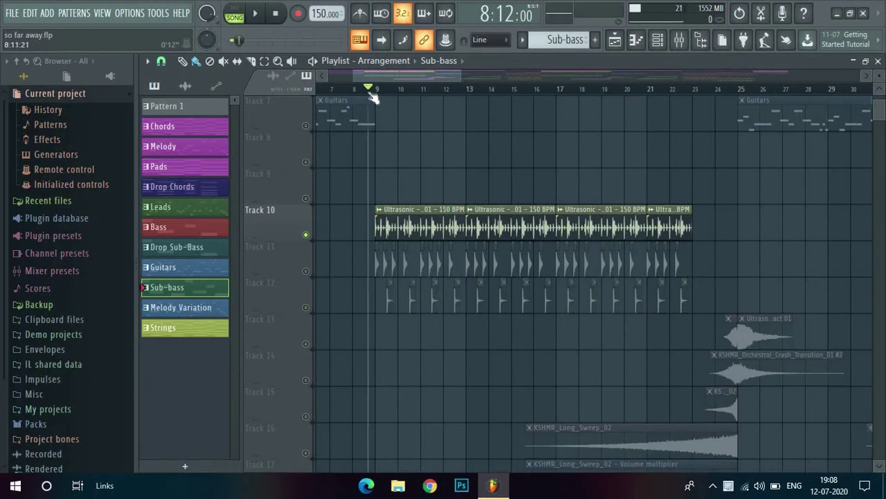
key("space")
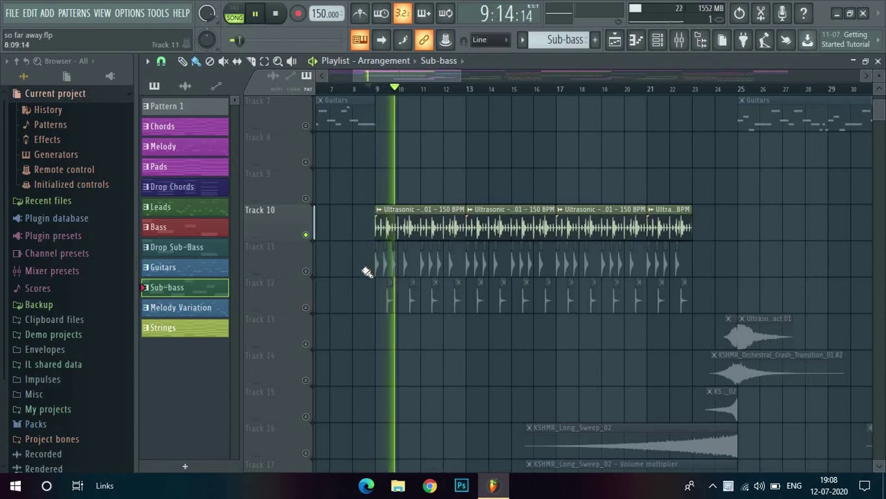
right_click(306, 272)
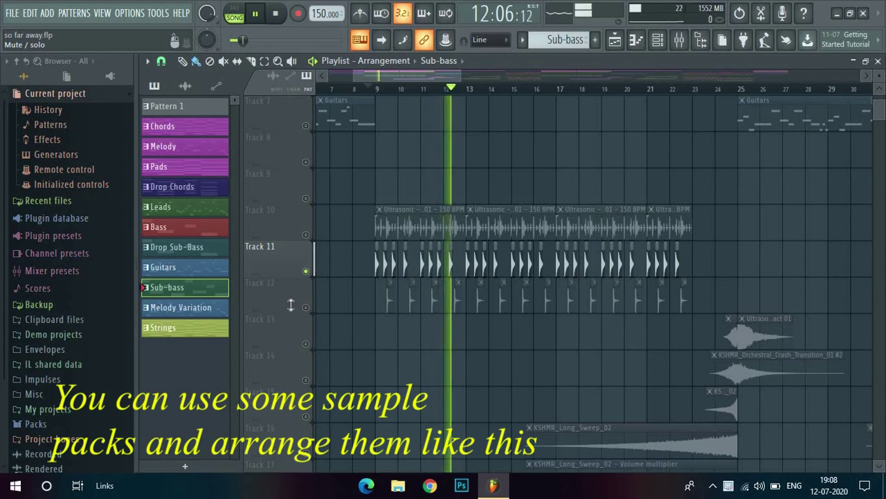
right_click(306, 307)
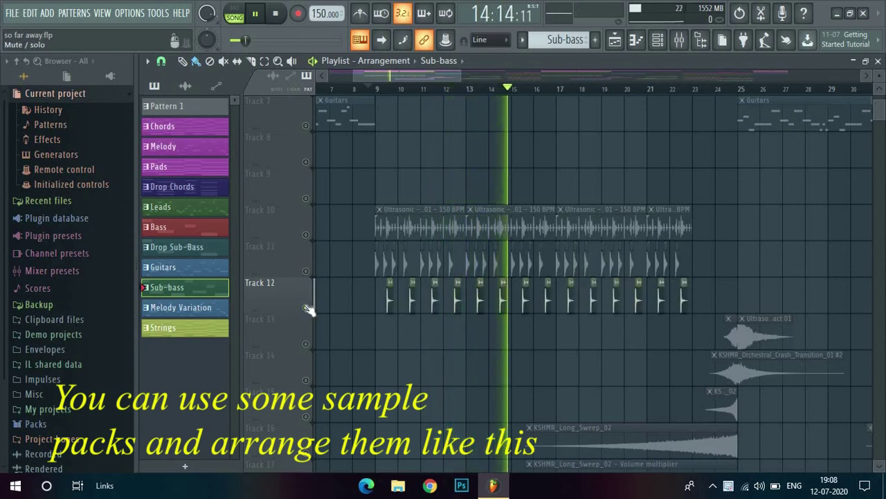
key("space")
right_click(305, 307)
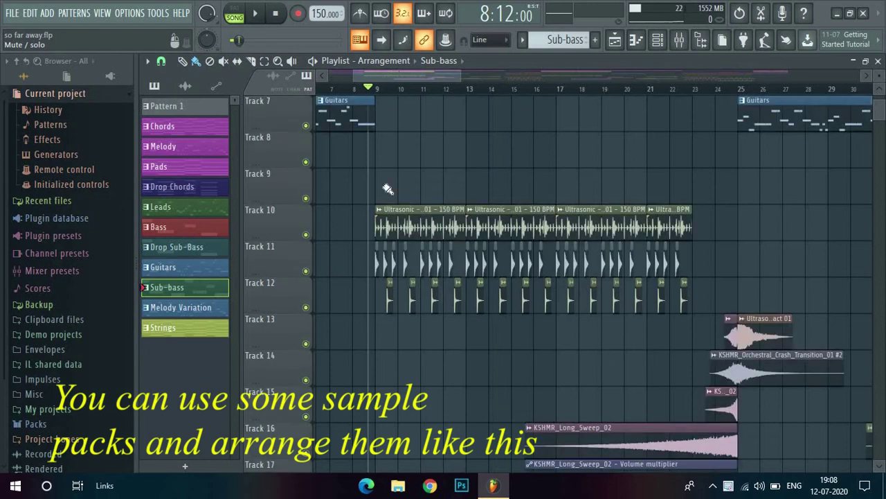
Solo playlist Track 10, enable Tracks 11 and 12 with it, and play the verse's combined drum loop from bar 8
right_click(306, 235)
left_click(306, 271)
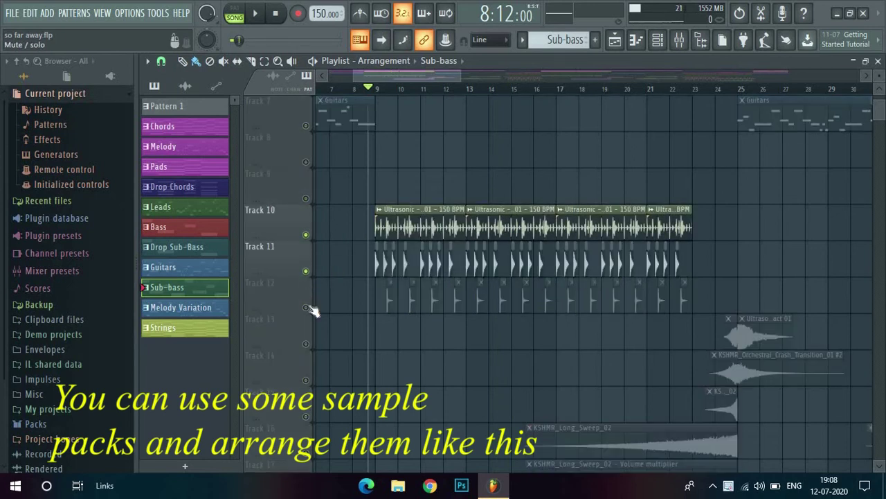
left_click(305, 307)
key("space")
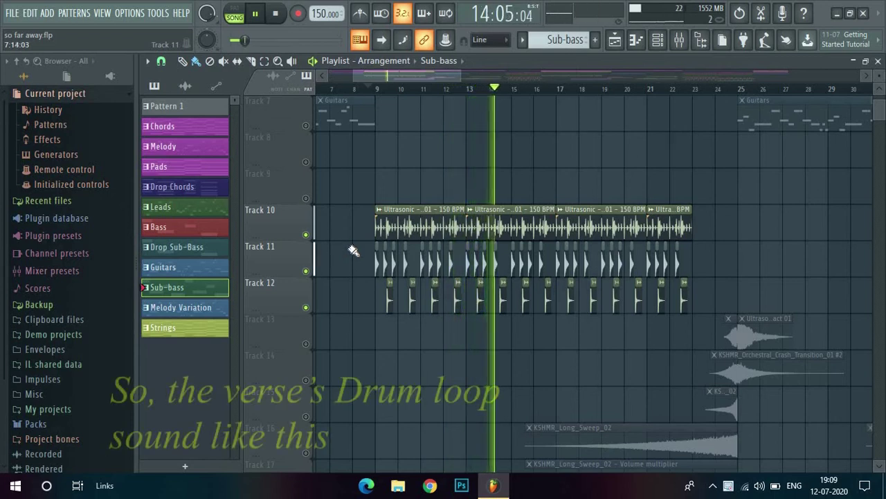
key("space")
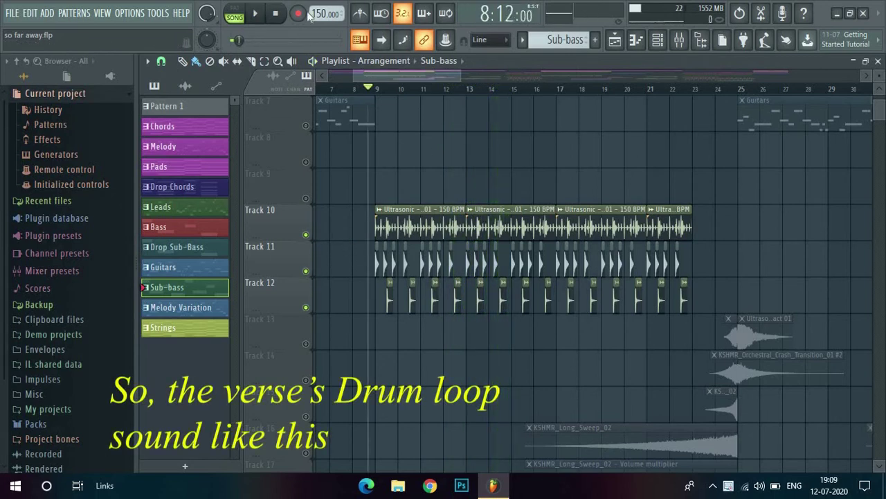
left_click(279, 18)
Cancel the solo on drum Tracks 10 to 12 so that every playlist track is enabled
scroll(508, 193, "down", 4)
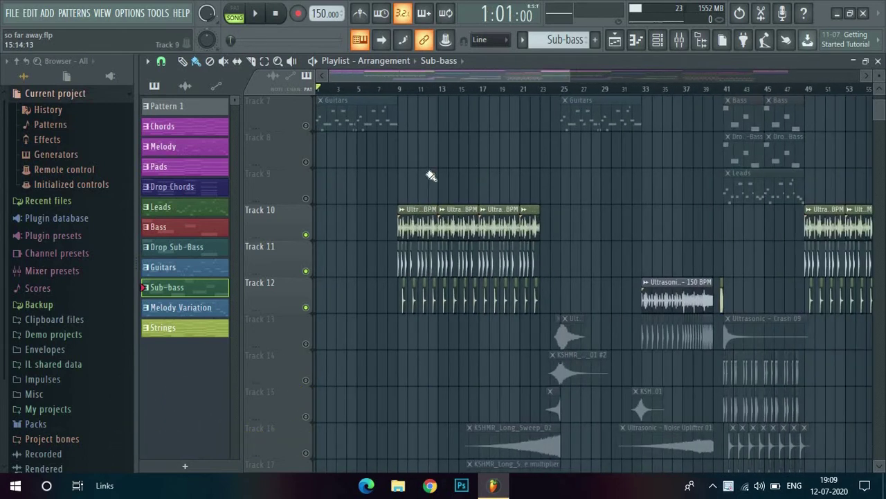
right_click(308, 236)
right_click(308, 236)
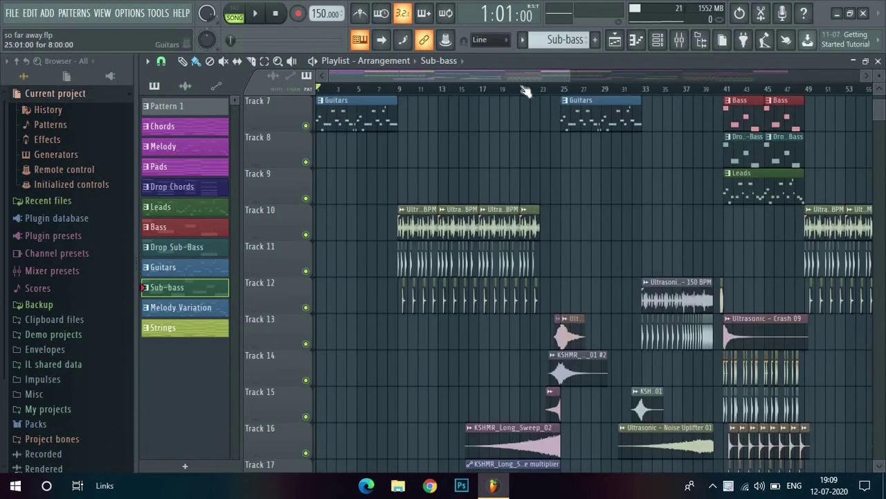
Solo playlist Track 13 and enable Tracks 14, 15, 16 and 17 with it
left_click_drag(492, 79, 511, 80)
scroll(496, 160, "down", 4)
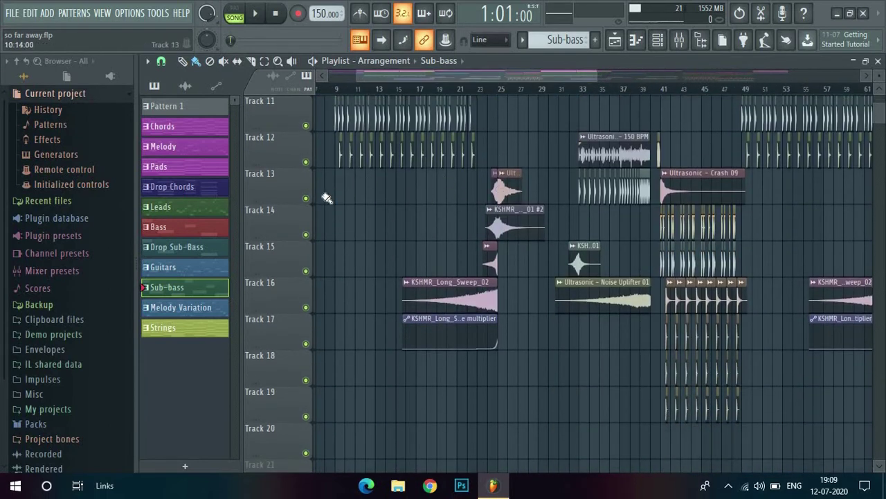
right_click(307, 200)
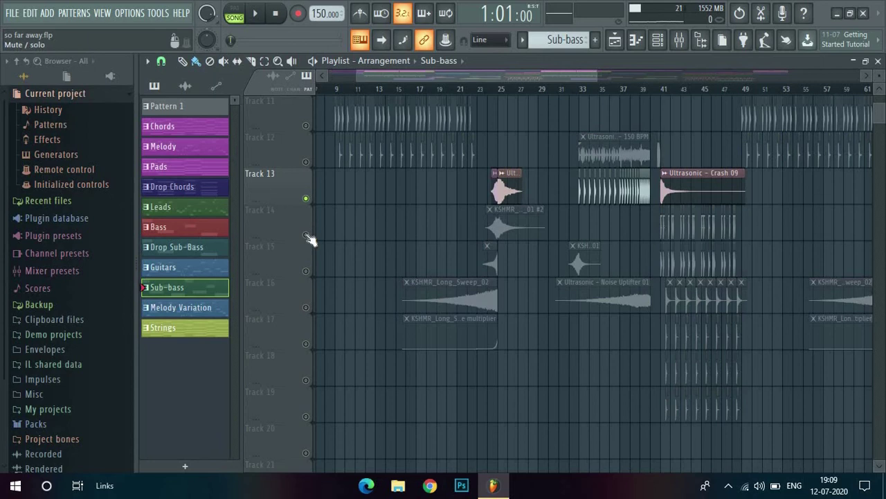
left_click(306, 236)
left_click(306, 271)
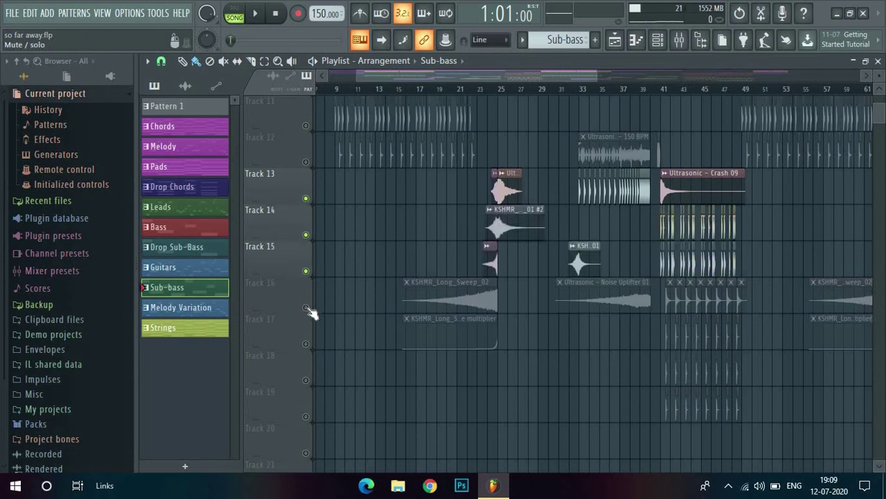
left_click(306, 307)
left_click(306, 344)
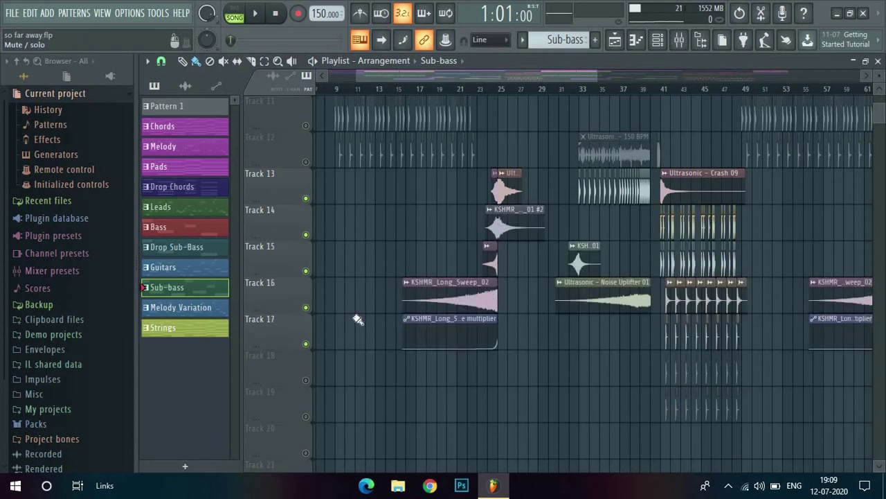
Play the sweep, impact and orchestral crash transition leading into bar 25, and examine its clips on Tracks 13 to 17
left_click(436, 90)
key("space")
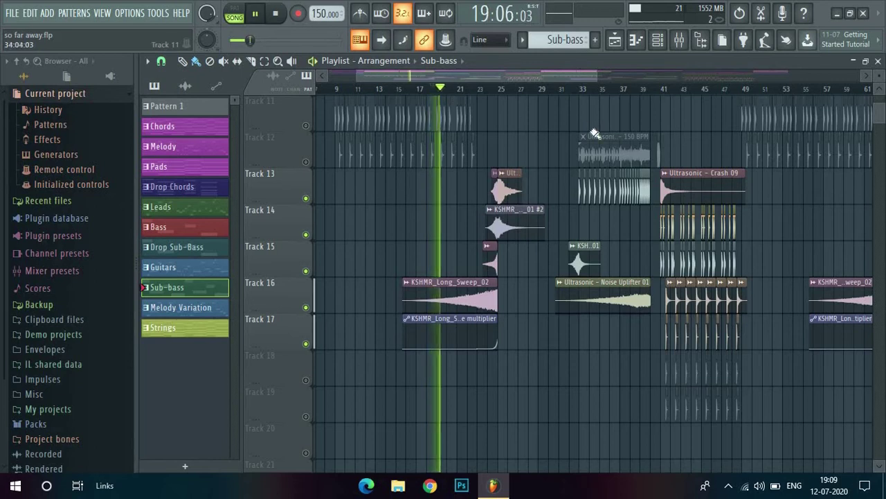
scroll(531, 147, "up", 4)
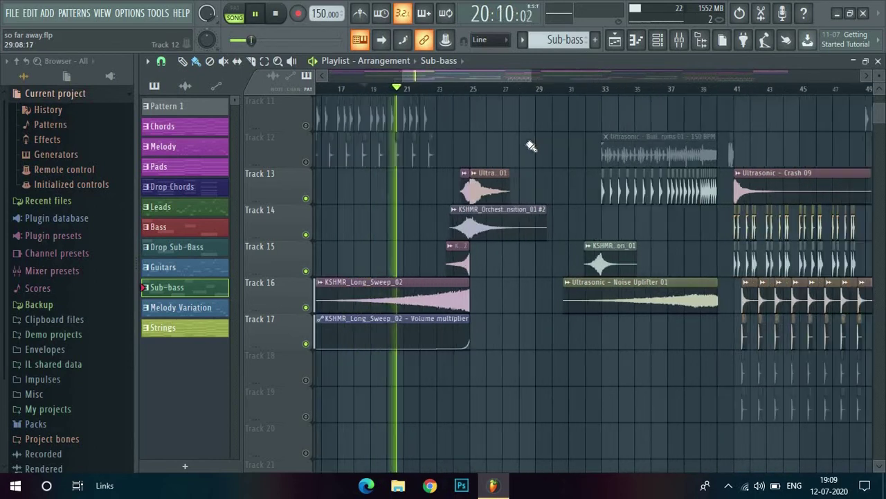
scroll(488, 146, "up", 2)
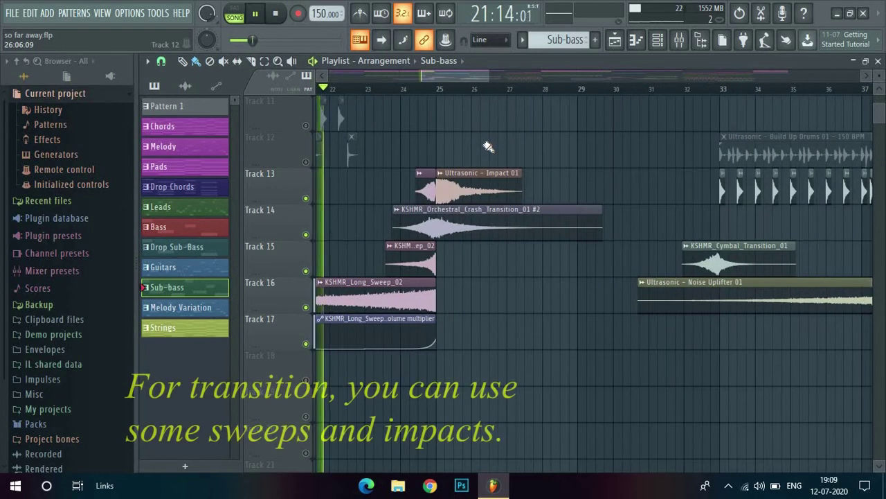
scroll(488, 146, "up", 1)
scroll(488, 147, "down", 4)
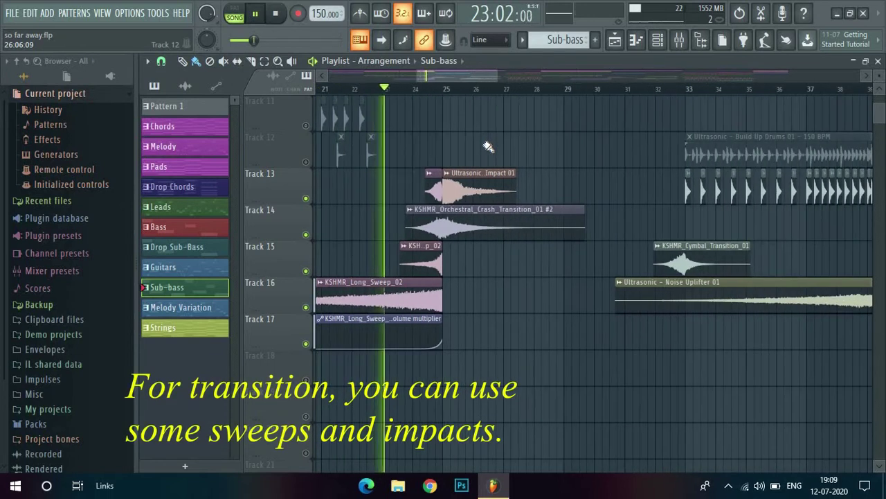
scroll(488, 147, "down", 4)
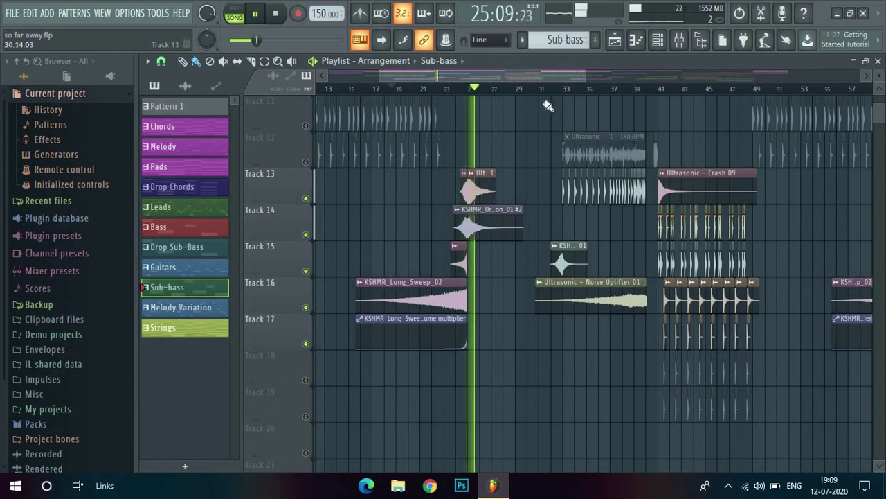
Enable Track 12 and play the build-up drums, kick arrangement and noise uplifter between bars 33 and 40
left_click(306, 163)
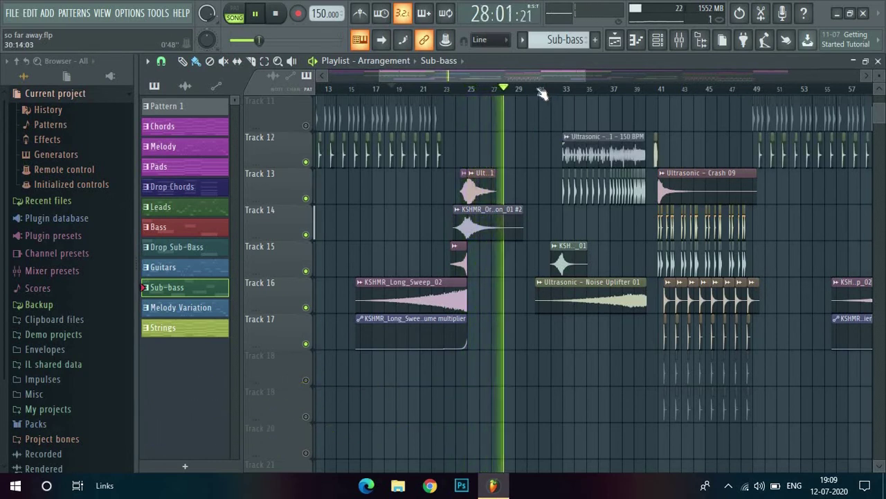
left_click_drag(560, 77, 578, 72)
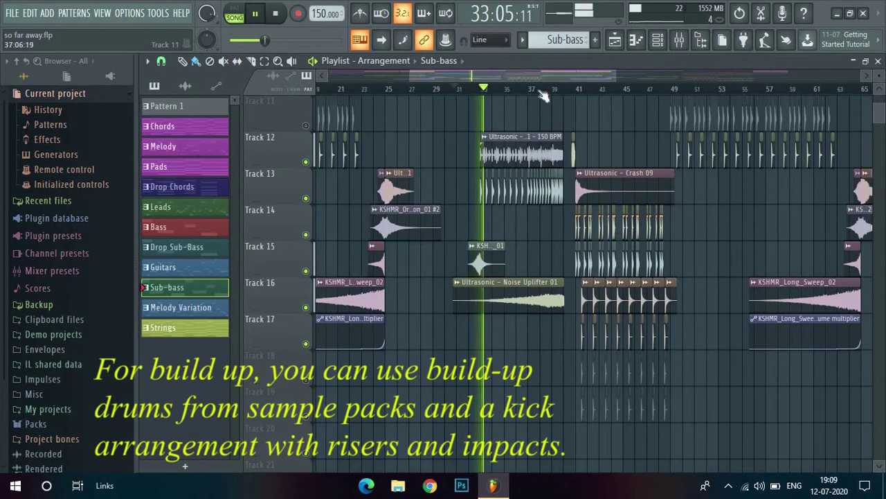
scroll(546, 111, "up", 3)
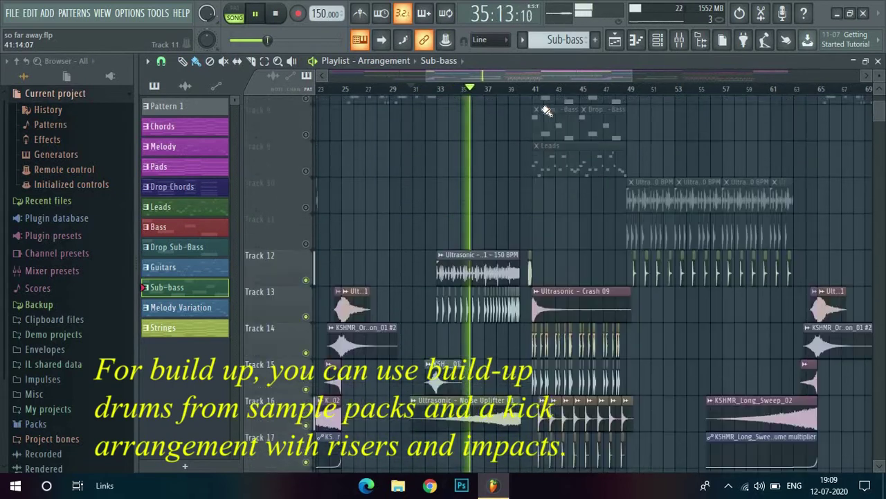
scroll(550, 114, "down", 4)
scroll(560, 117, "up", 3)
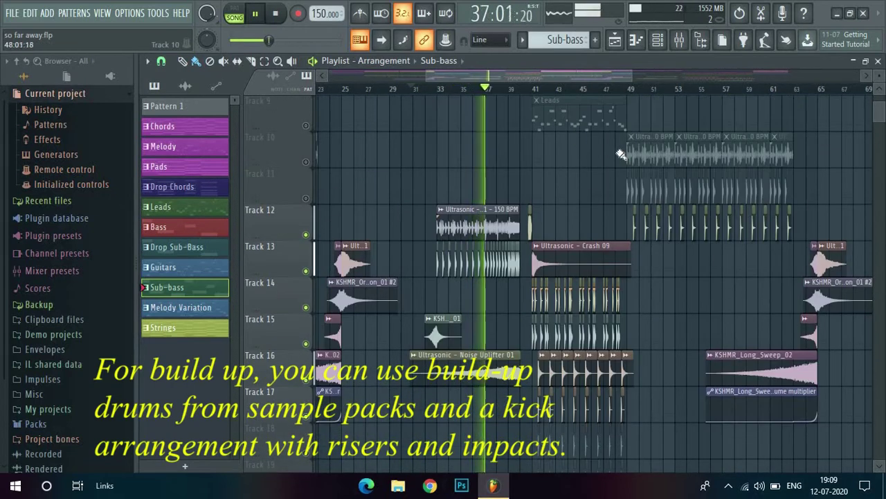
scroll(615, 166, "down", 4)
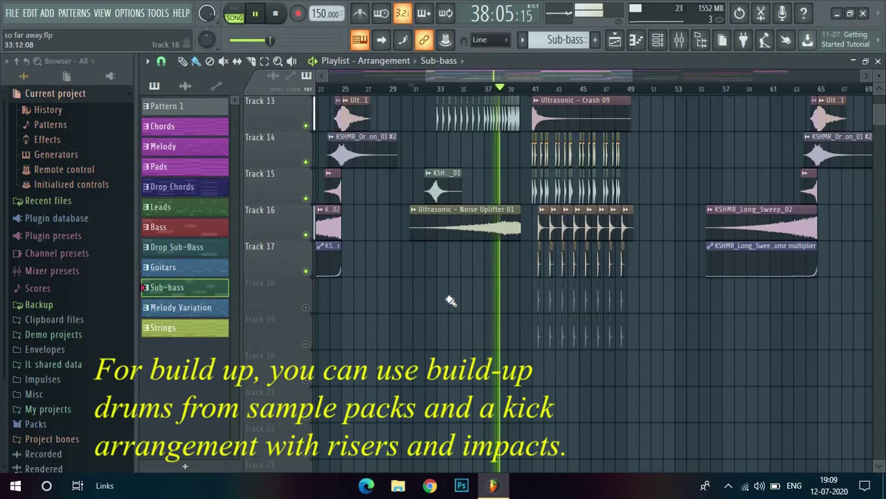
scroll(469, 298, "up", 3)
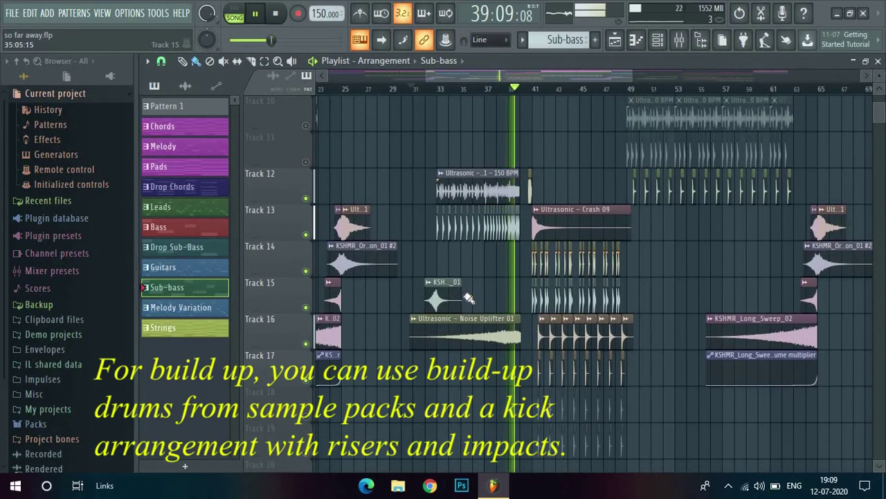
Play the drop beat on Tracks 12 to 19 from bar 40
key("space")
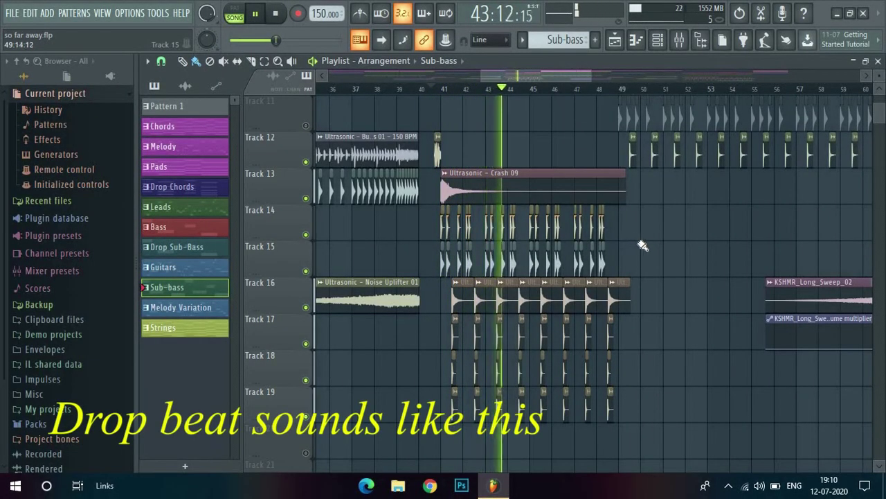
scroll(642, 246, "up", 4)
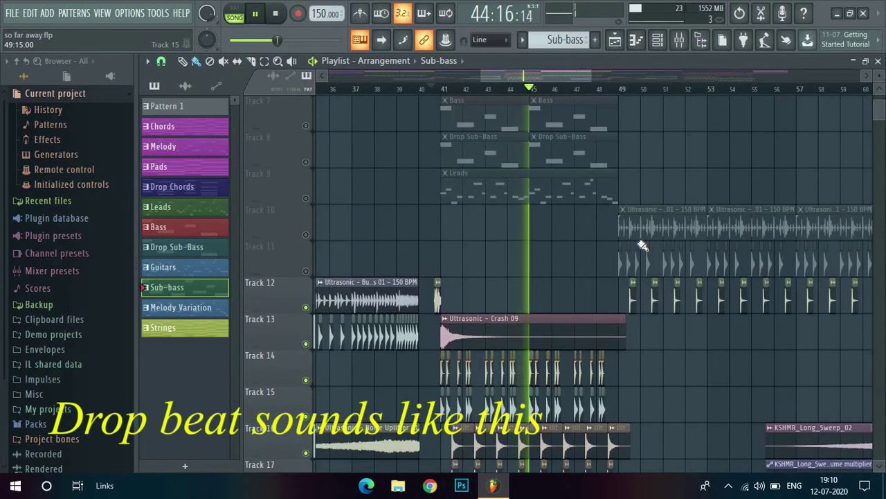
scroll(585, 130, "down", 3)
Play the final drop's drums with the closed hi-hat loop on Track 20, examining its pattern between bars 89 and 97
left_click_drag(544, 78, 623, 71)
scroll(639, 117, "down", 3)
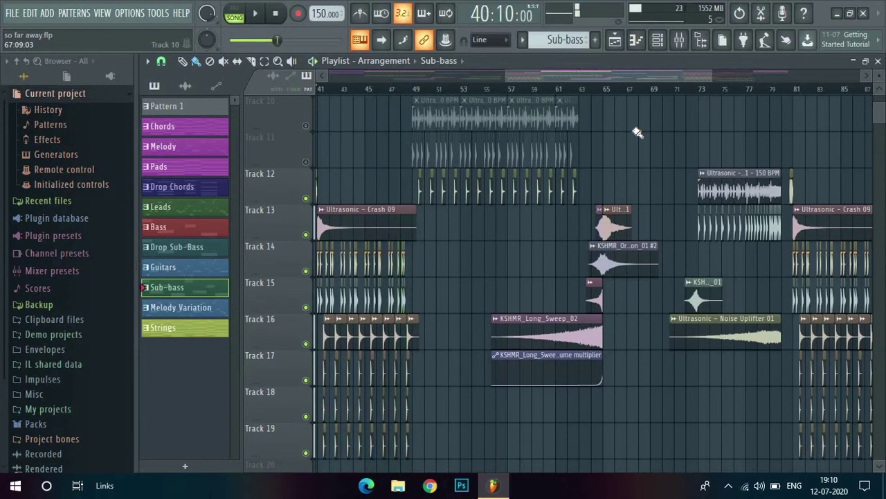
left_click_drag(616, 77, 712, 93)
scroll(710, 100, "down", 3)
scroll(710, 100, "down", 1)
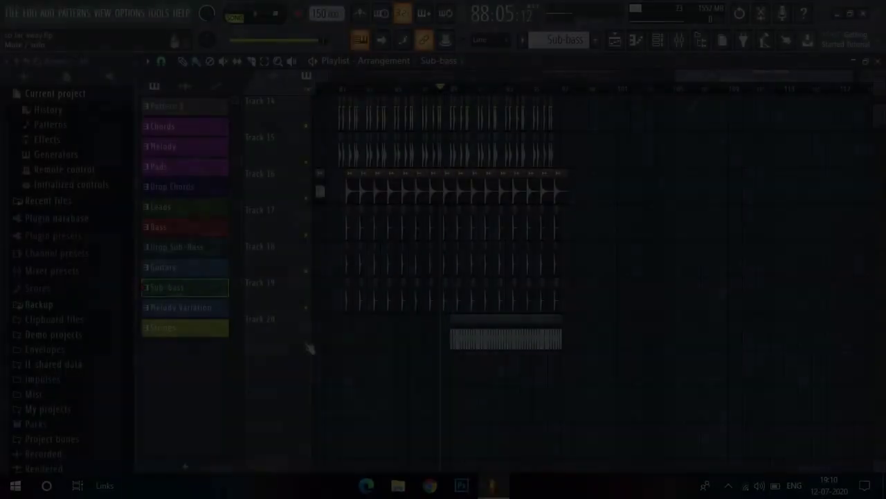
scroll(490, 385, "up", 5)
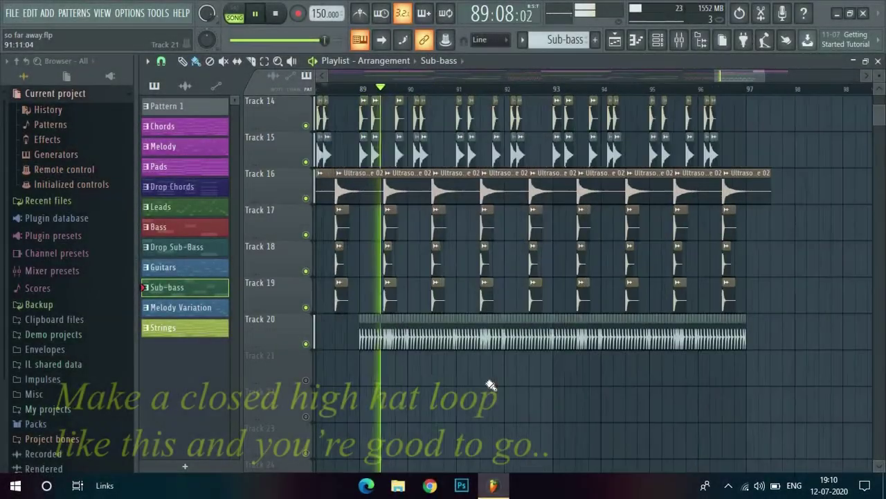
scroll(490, 385, "up", 2)
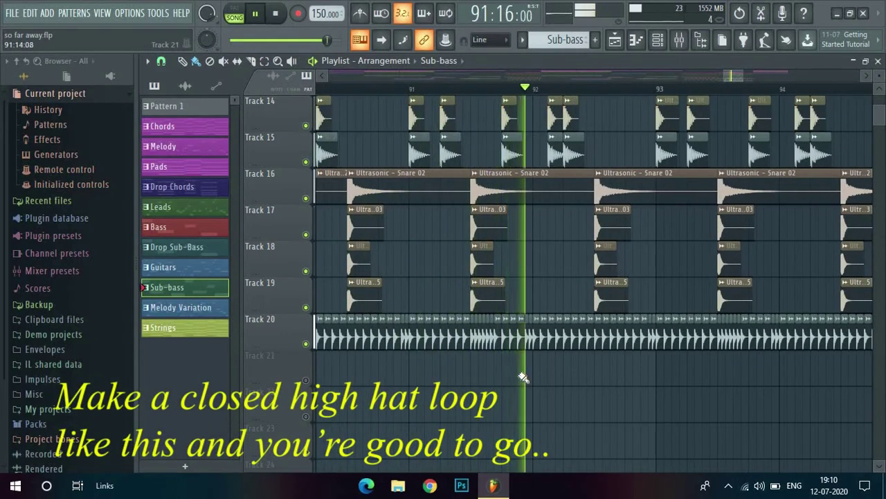
scroll(524, 378, "down", 4)
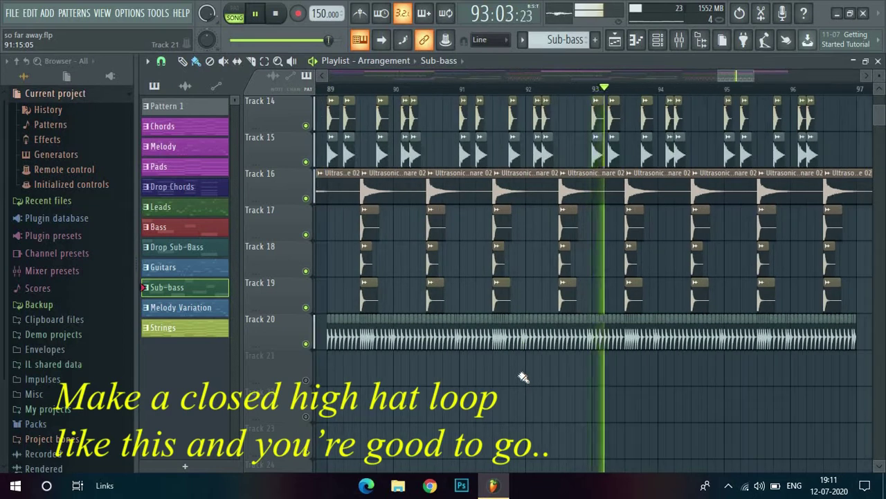
scroll(524, 377, "down", 5)
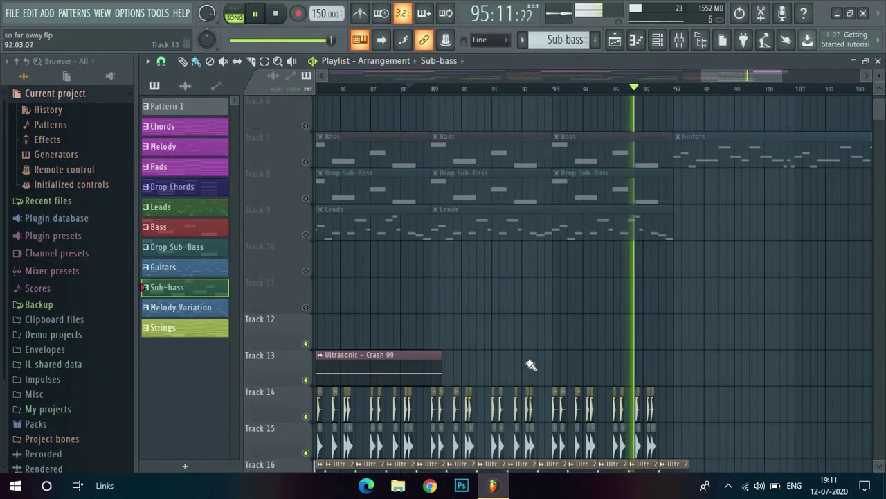
key("space")
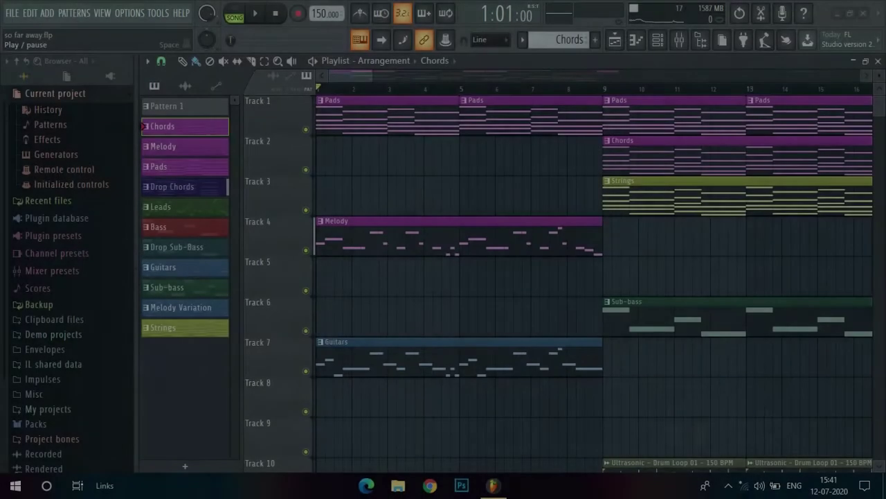
Play the full arrangement from the start and examine the intro and verse clips across Tracks 1 to 17
left_click(255, 13)
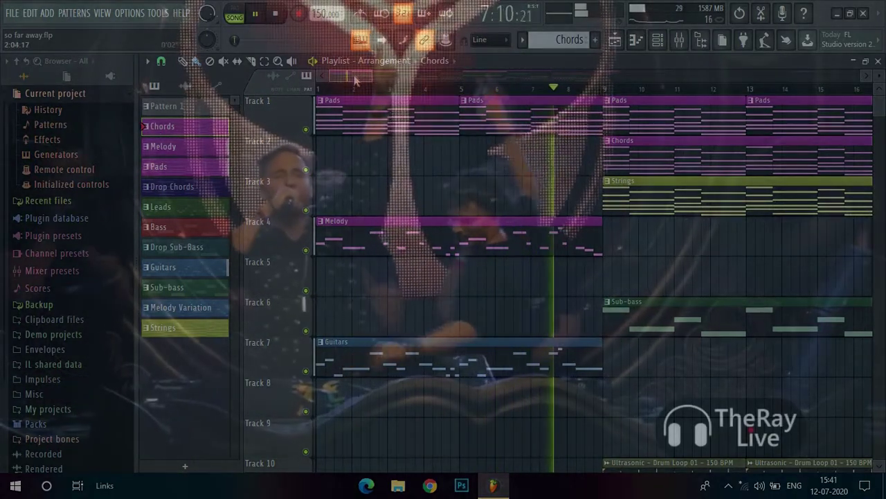
left_click_drag(351, 77, 372, 77)
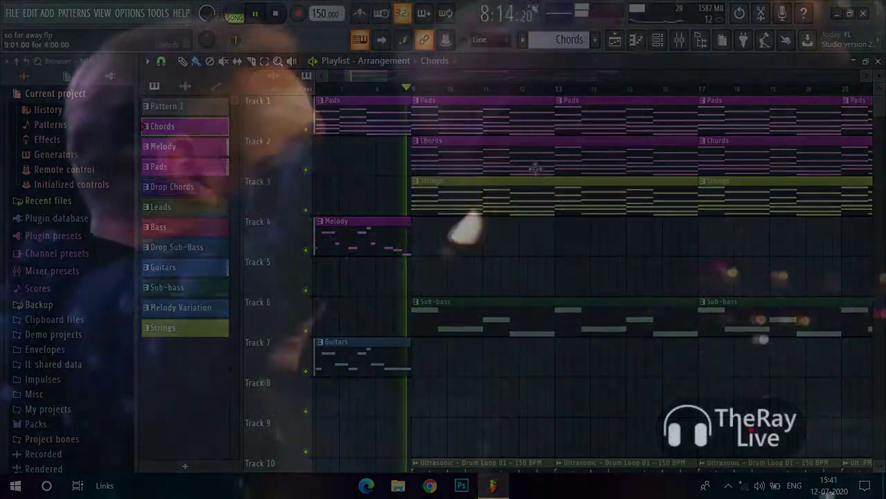
scroll(535, 171, "down", 1)
scroll(535, 171, "down", 6)
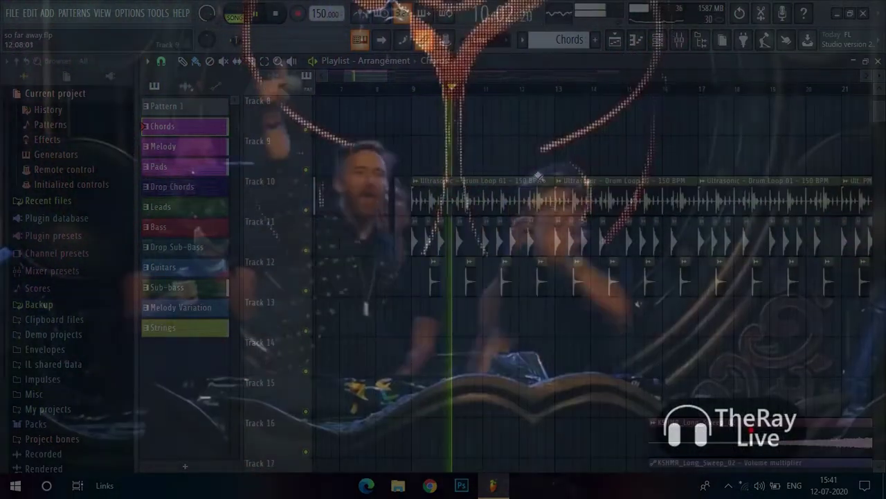
scroll(546, 174, "up", 3)
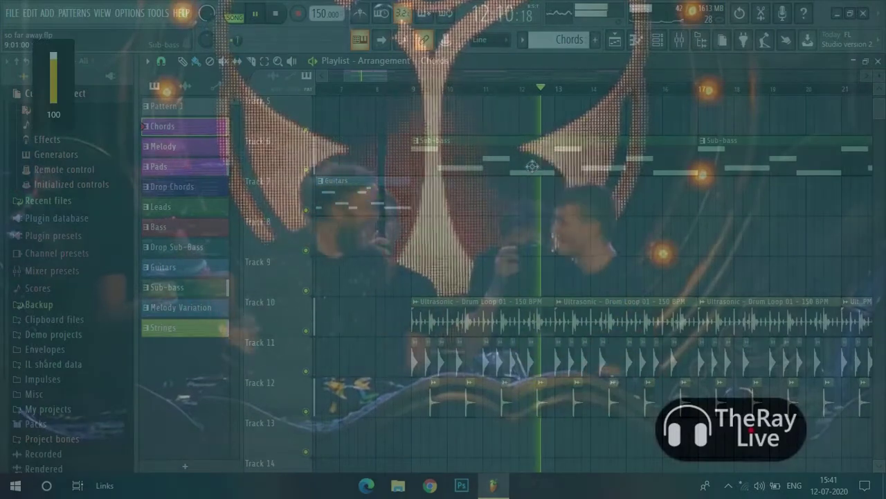
scroll(532, 168, "up", 3)
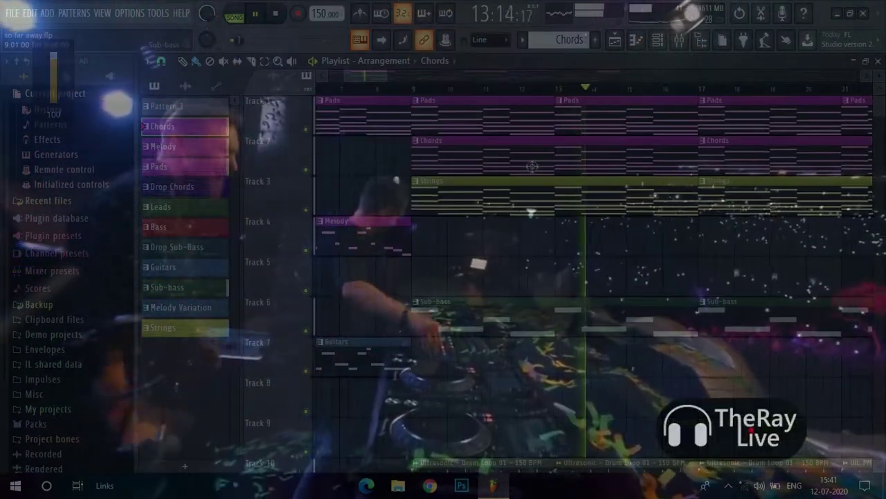
scroll(533, 168, "down", 3)
scroll(533, 168, "down", 1)
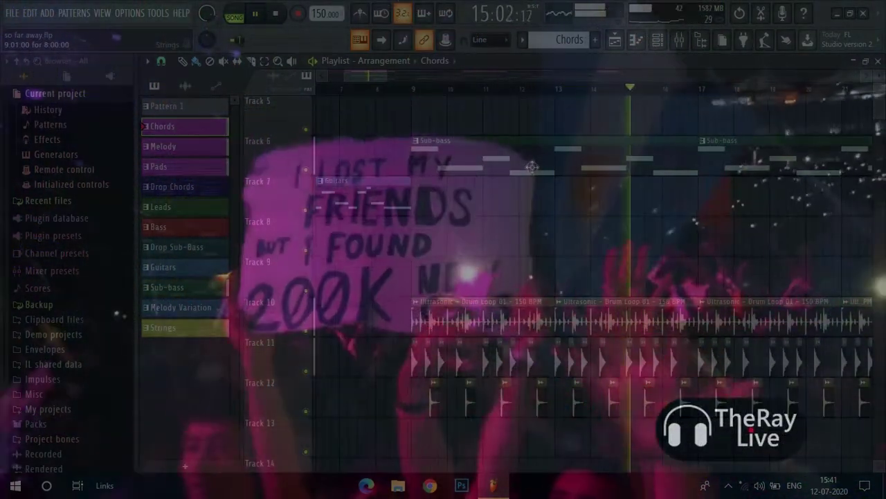
Follow playback through the verse and guitar section, examining the clips on Tracks 1 to 13 between bars 15 and 32
left_click_drag(368, 78, 379, 80)
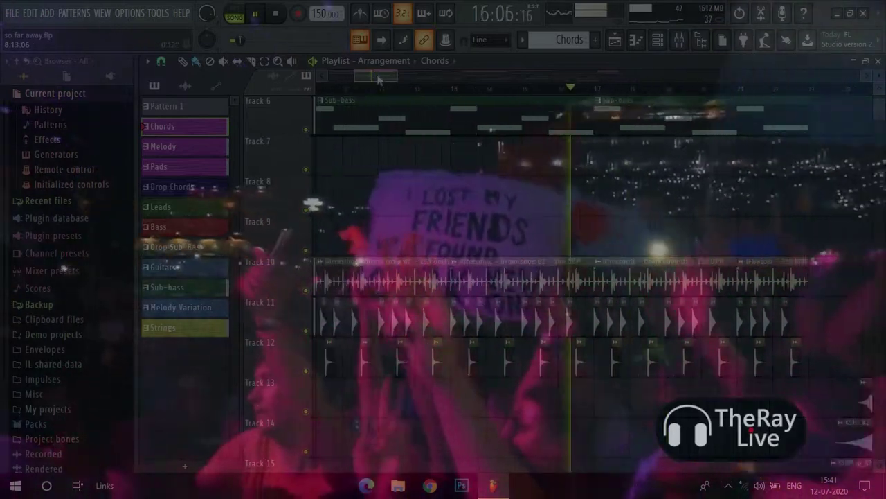
scroll(532, 171, "up", 5)
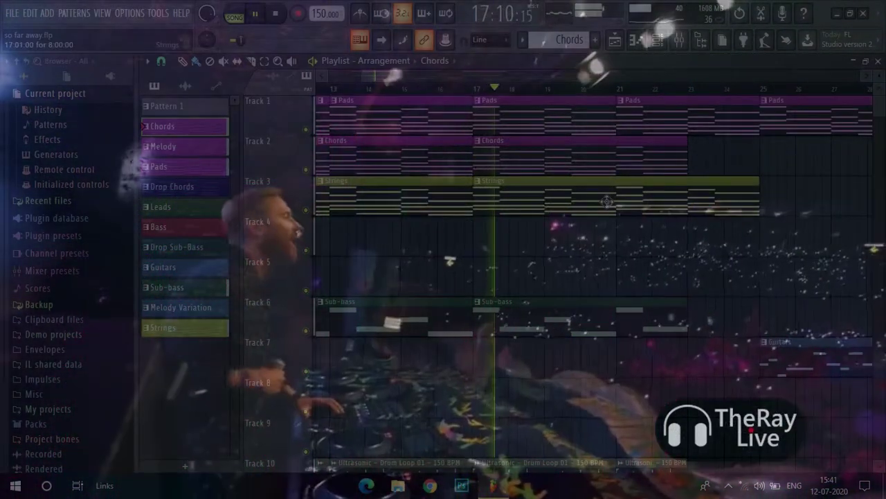
left_click_drag(572, 142, 467, 165)
left_click_drag(414, 76, 427, 78)
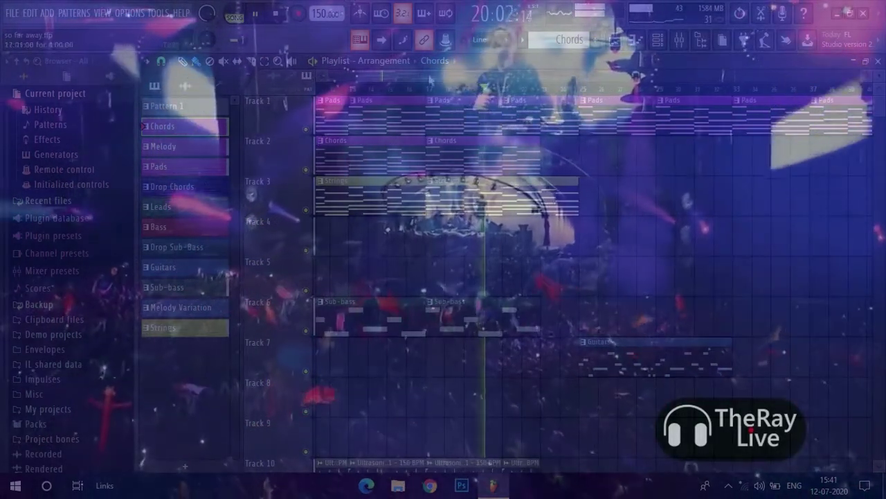
scroll(499, 147, "down", 5)
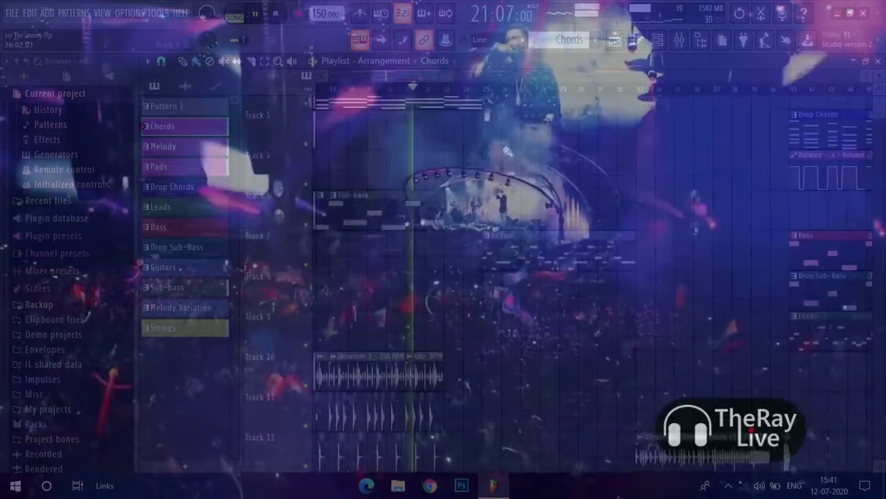
scroll(499, 147, "down", 1)
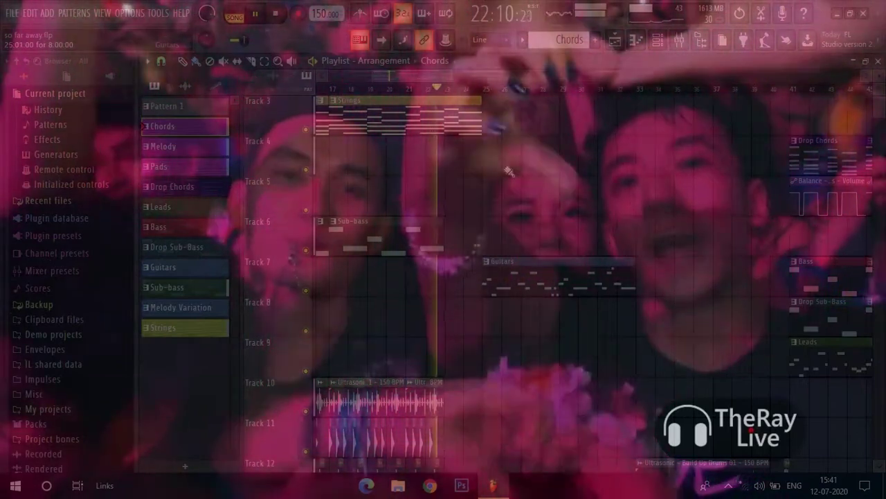
scroll(508, 177, "down", 4)
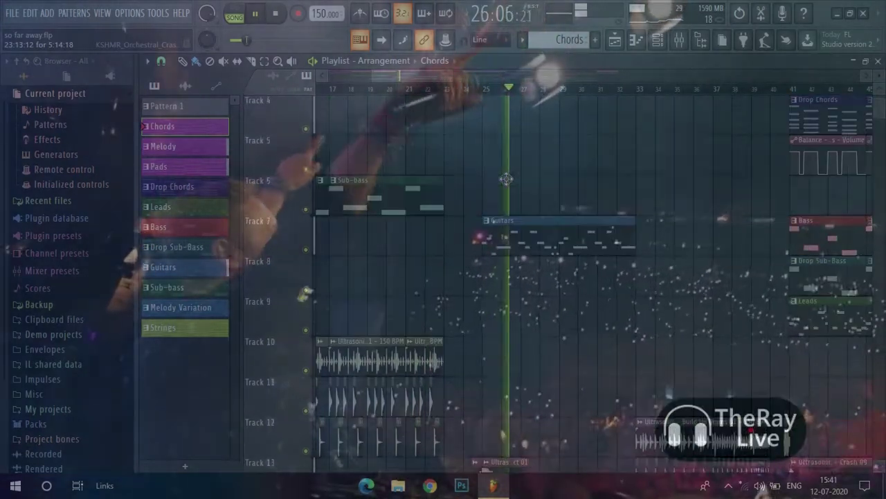
scroll(506, 179, "up", 1)
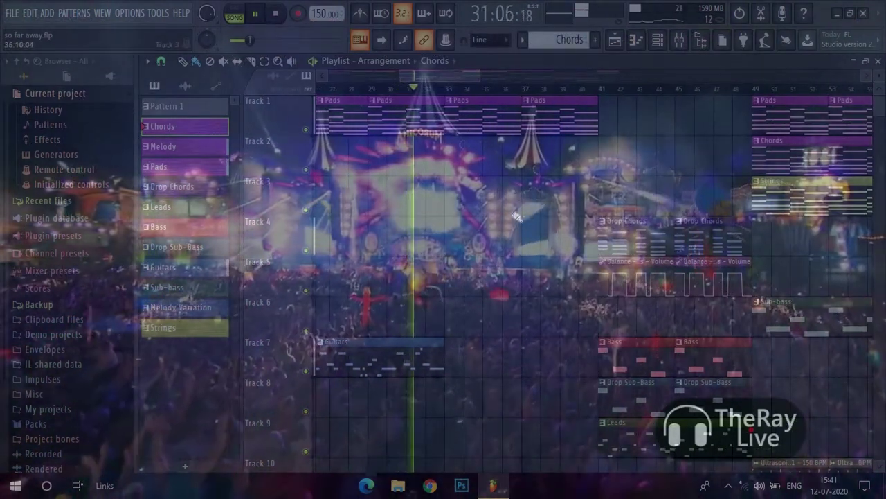
Follow playback through the build-up and first drop, examining their drum, effect and drop clips between bars 33 and 48
scroll(513, 236, "down", 8)
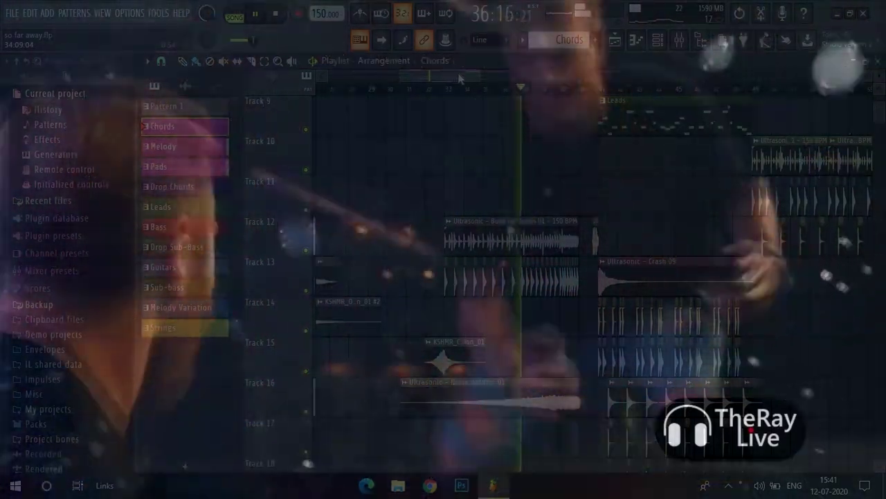
left_click_drag(454, 77, 476, 77)
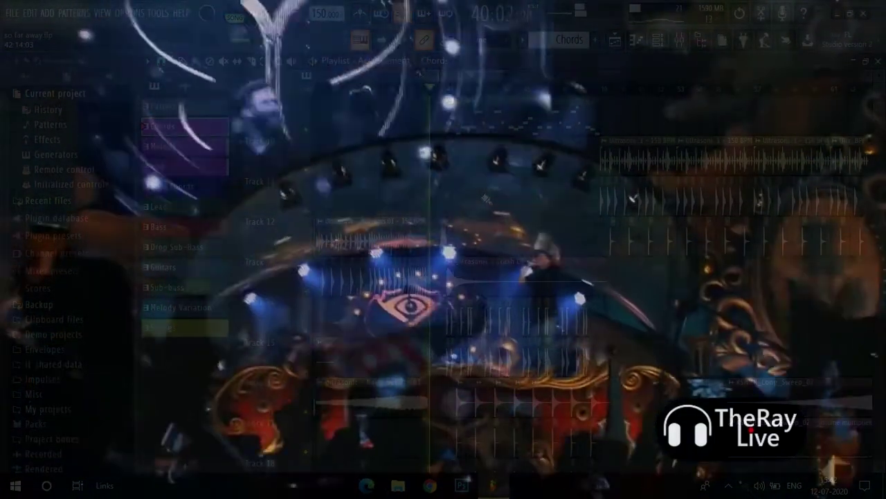
scroll(487, 200, "up", 7)
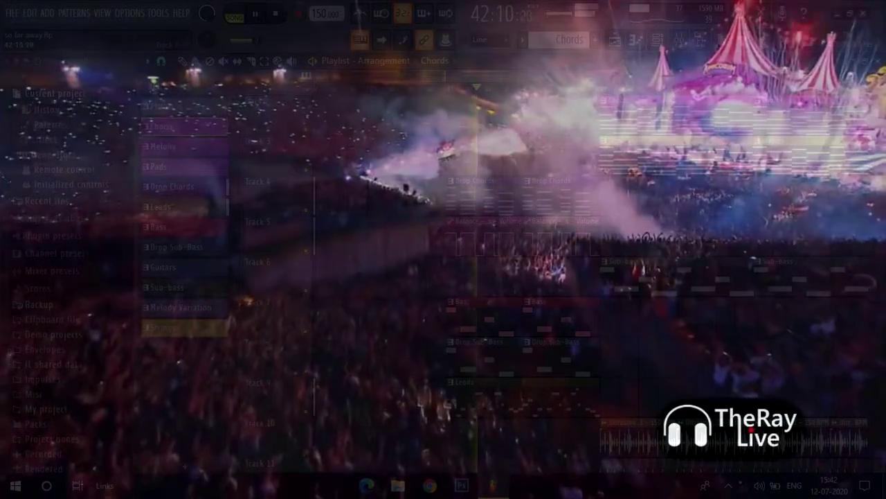
scroll(533, 267, "up", 5)
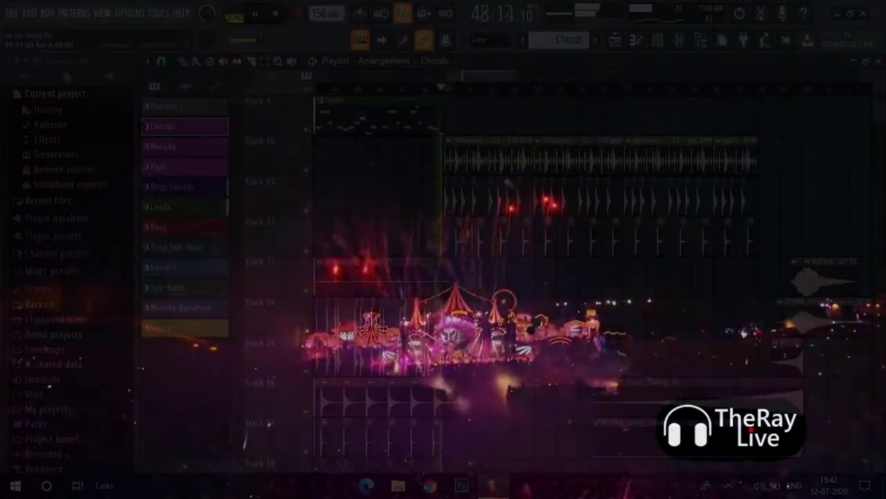
Follow playback through the second verse, examining its drum loops, sub-bass, strings and sweep transition between bars 49 and 64
scroll(517, 235, "down", 3)
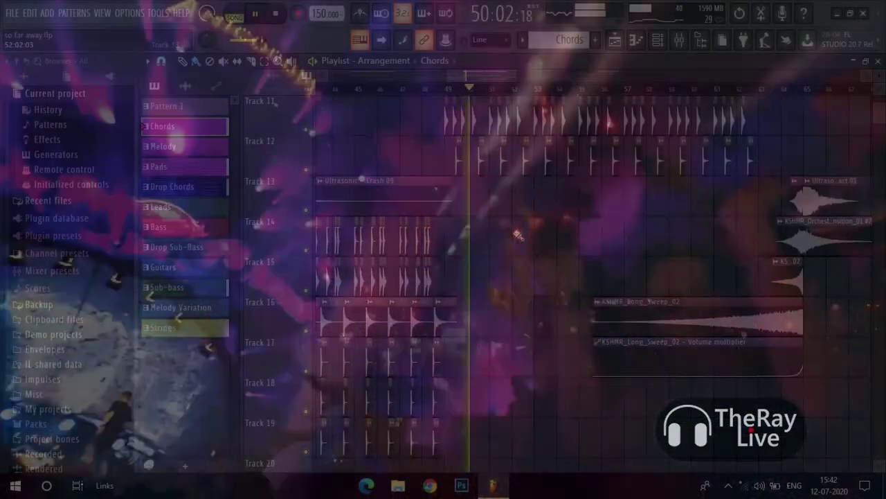
scroll(518, 235, "up", 4)
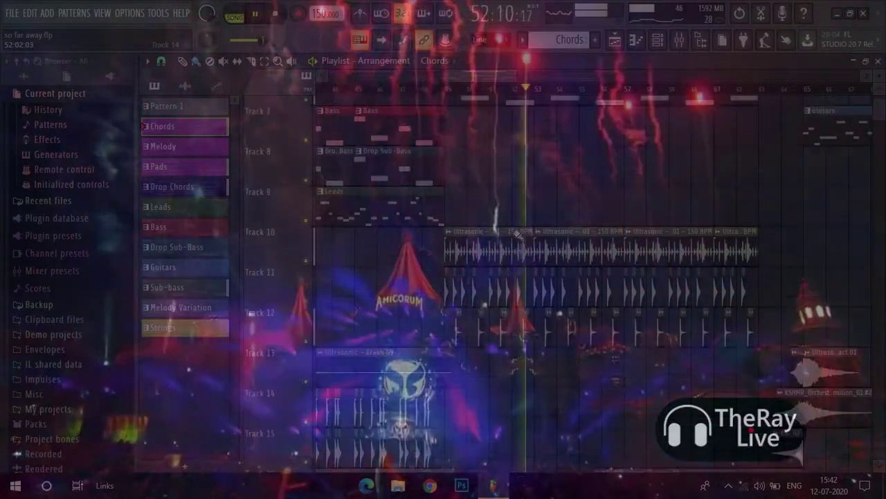
scroll(518, 235, "up", 4)
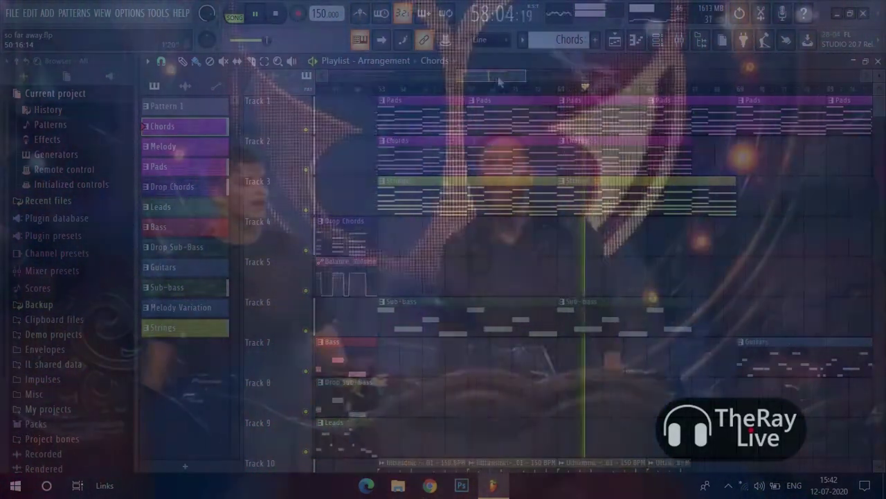
left_click_drag(486, 76, 510, 80)
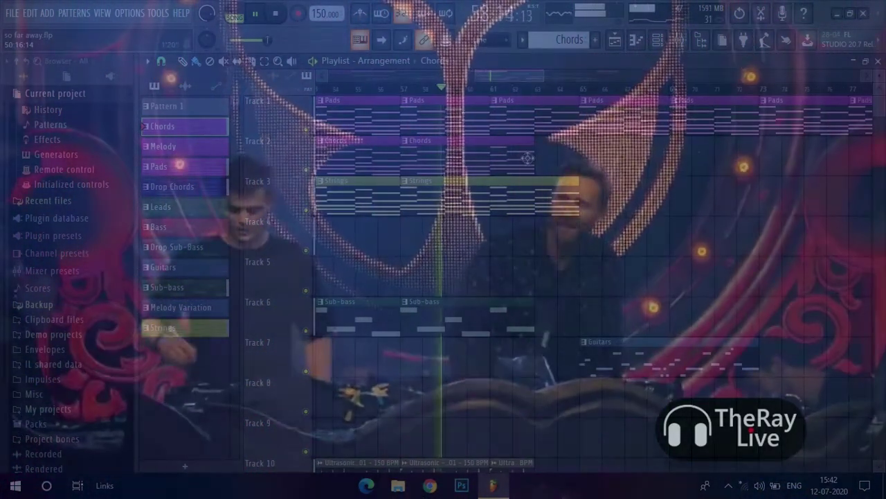
scroll(527, 158, "down", 1)
scroll(547, 197, "down", 3)
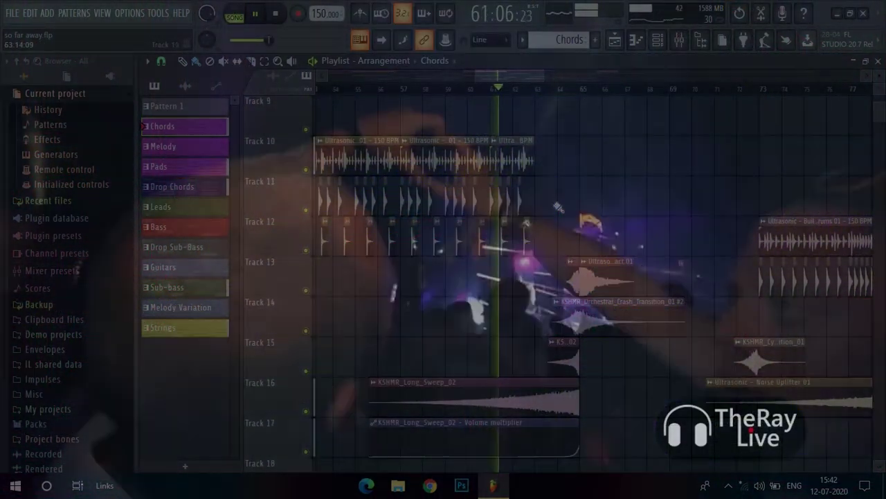
scroll(559, 205, "up", 3)
scroll(558, 206, "up", 3)
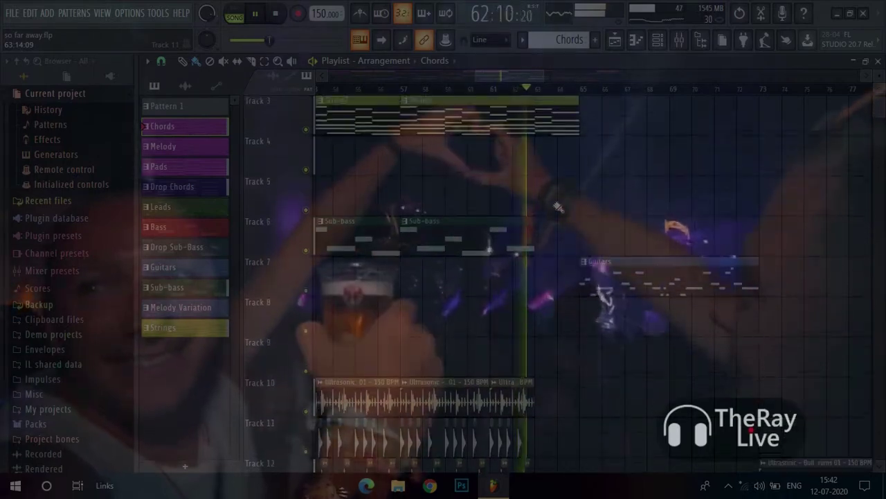
scroll(558, 206, "up", 3)
Follow playback into the second guitar section, examining the transition effects, pads and upcoming build-up clips between bars 65 and 81
scroll(558, 206, "down", 3)
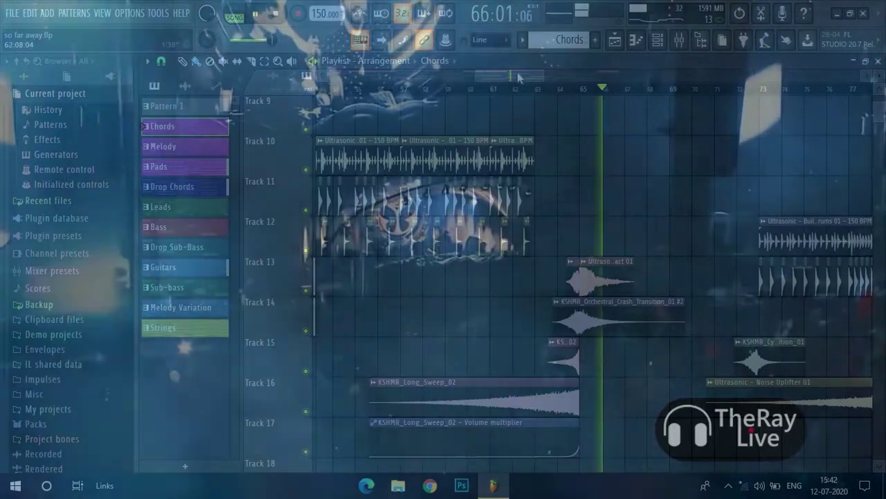
left_click_drag(525, 77, 547, 82)
scroll(564, 166, "up", 4)
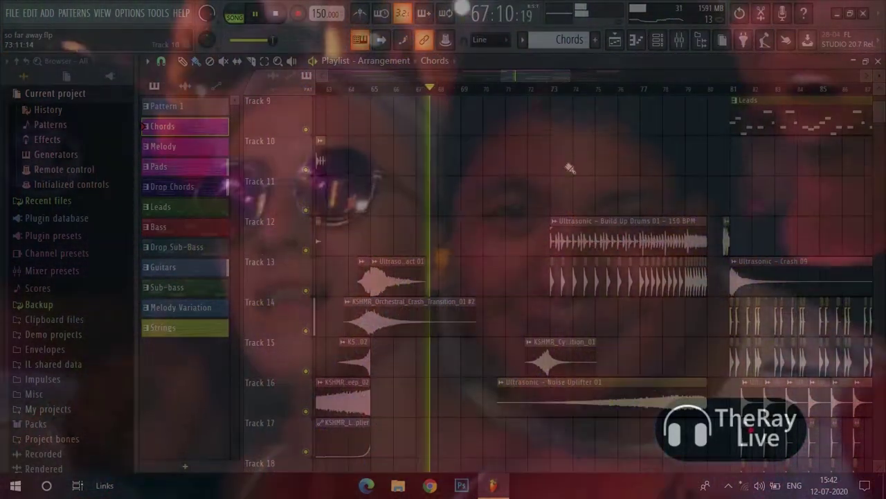
scroll(568, 168, "up", 4)
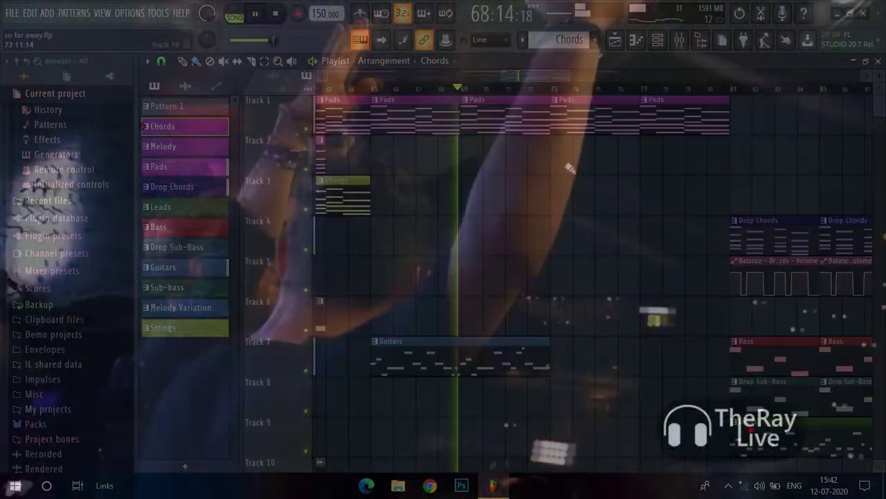